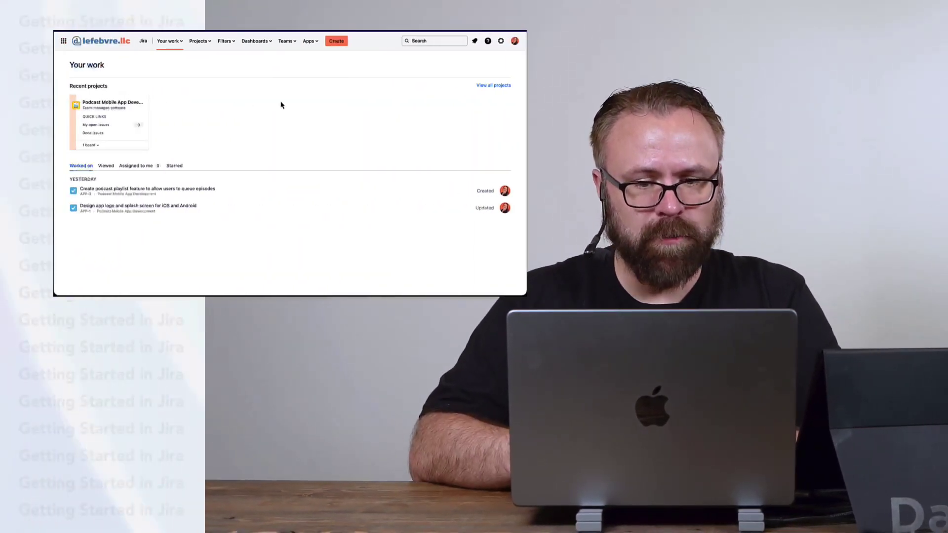
Check the Create dialog's issue types (only Task and Epic), then close it without creating an issue
{"action": "left_click", "coordinate": [336, 41]}
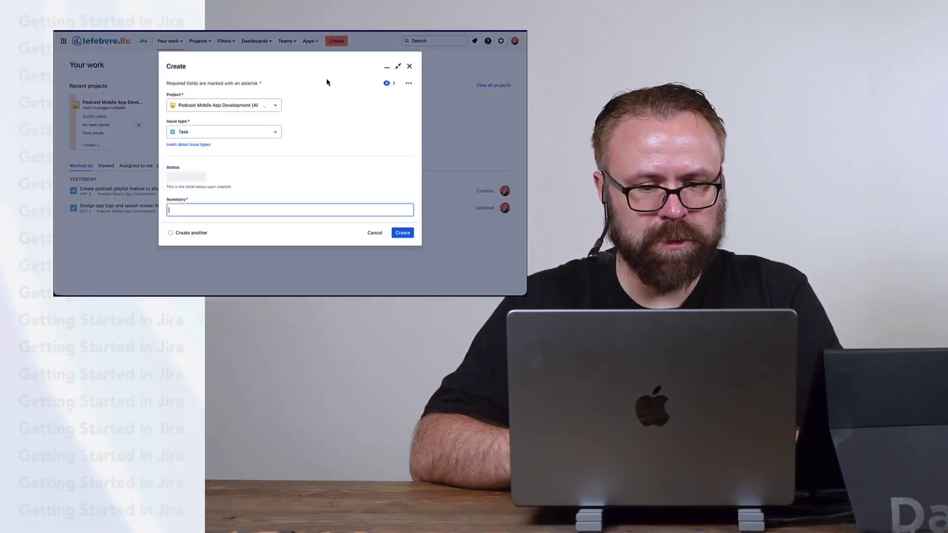
{"action": "left_click", "coordinate": [251, 133]}
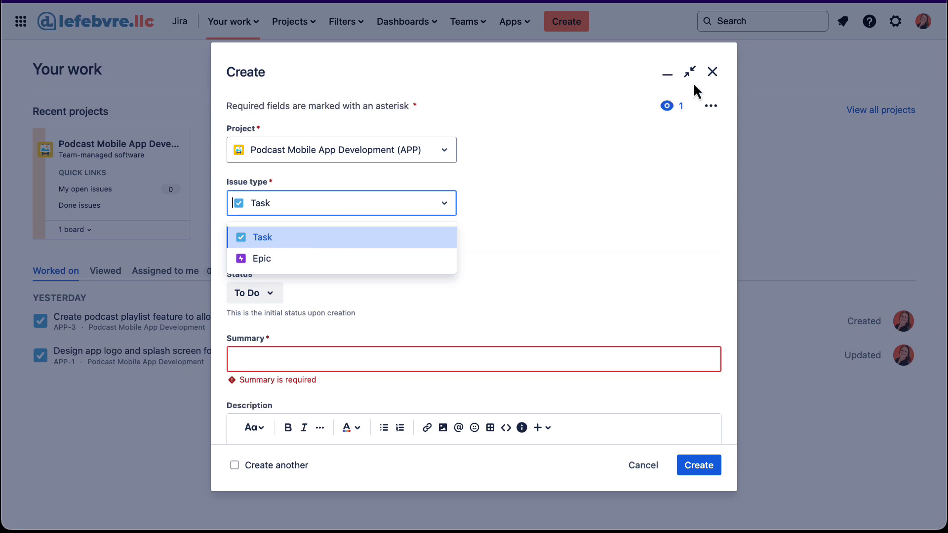
{"action": "left_click", "coordinate": [712, 72]}
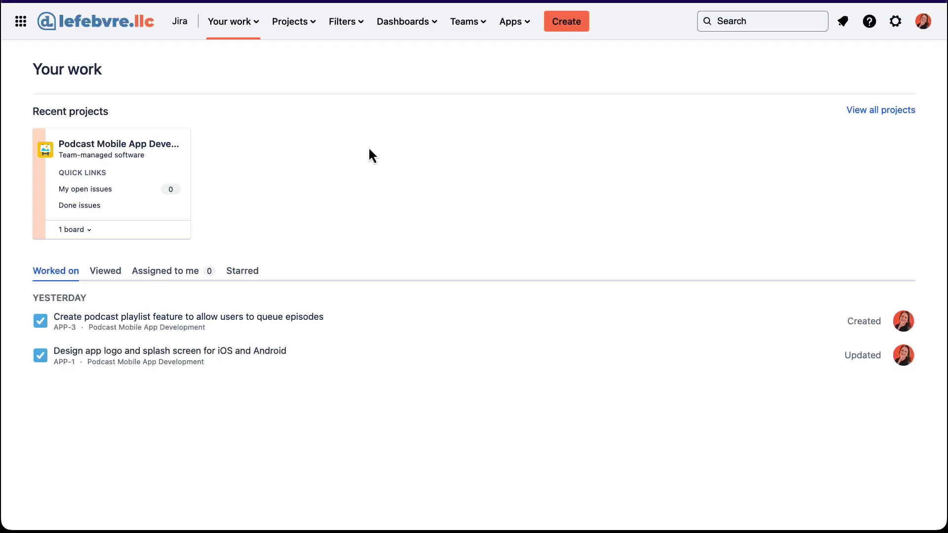
In the Podcast Mobile App Development project's settings, go to Issue types and start adding an issue type
{"action": "left_click", "coordinate": [120, 150]}
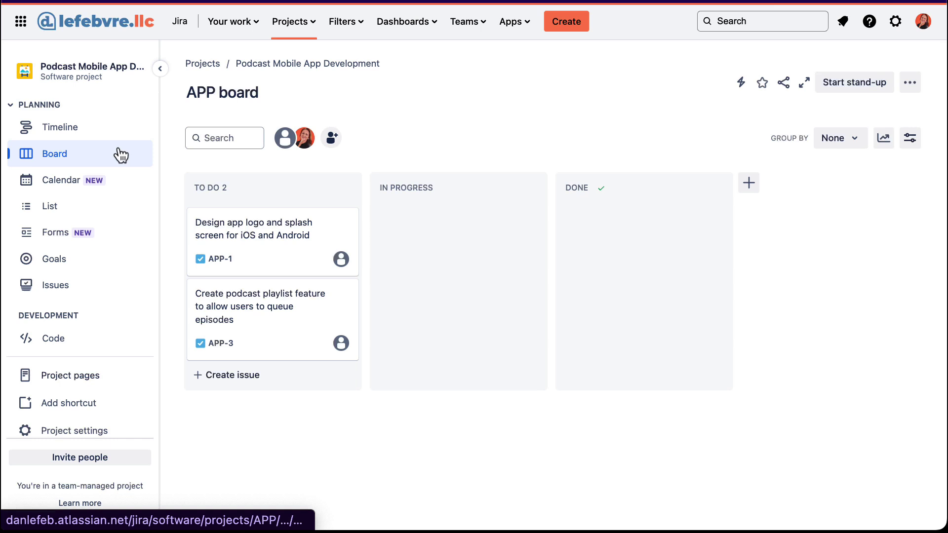
{"action": "left_click", "coordinate": [80, 433]}
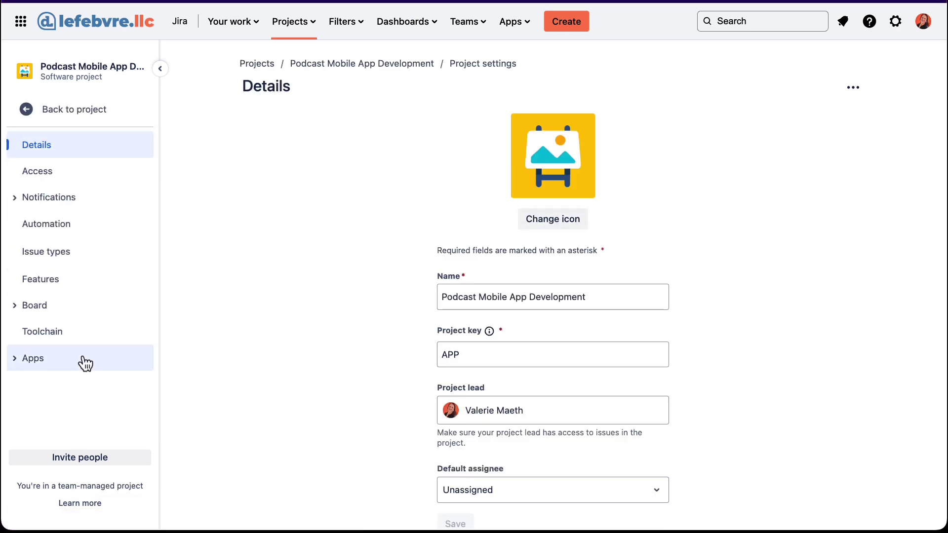
{"action": "left_click", "coordinate": [87, 252]}
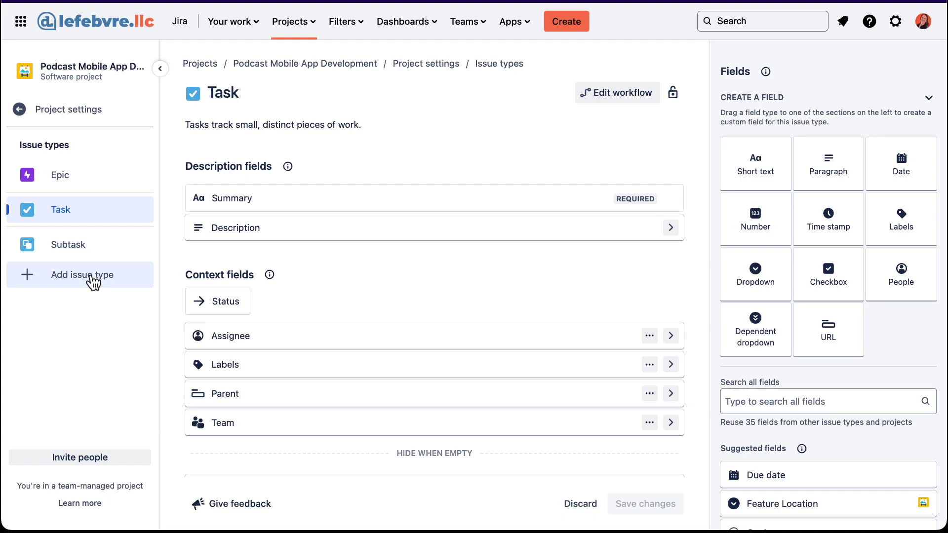
{"action": "left_click", "coordinate": [87, 277]}
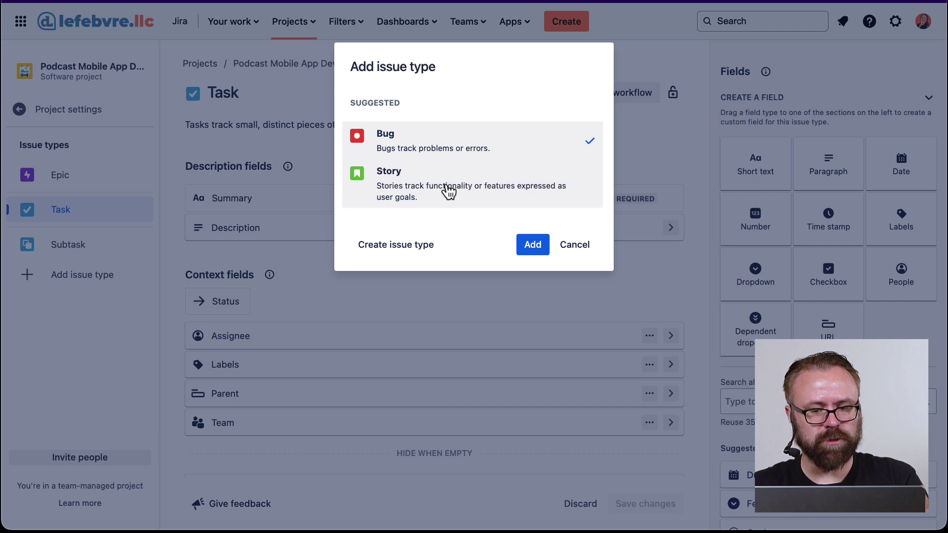
Add Story as a project issue type and confirm Story is selectable in the Create dialog
{"action": "left_click", "coordinate": [449, 191]}
{"action": "left_click", "coordinate": [536, 244]}
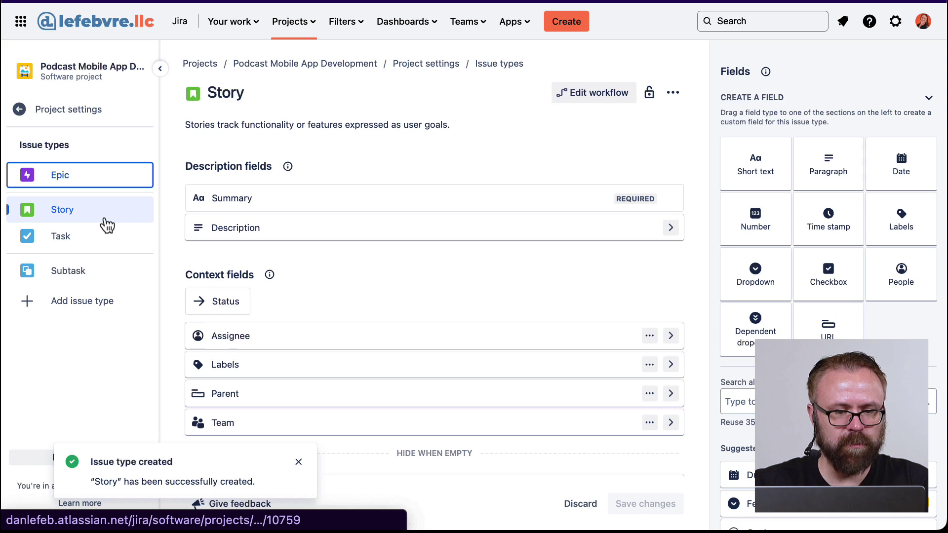
{"action": "left_click", "coordinate": [568, 26]}
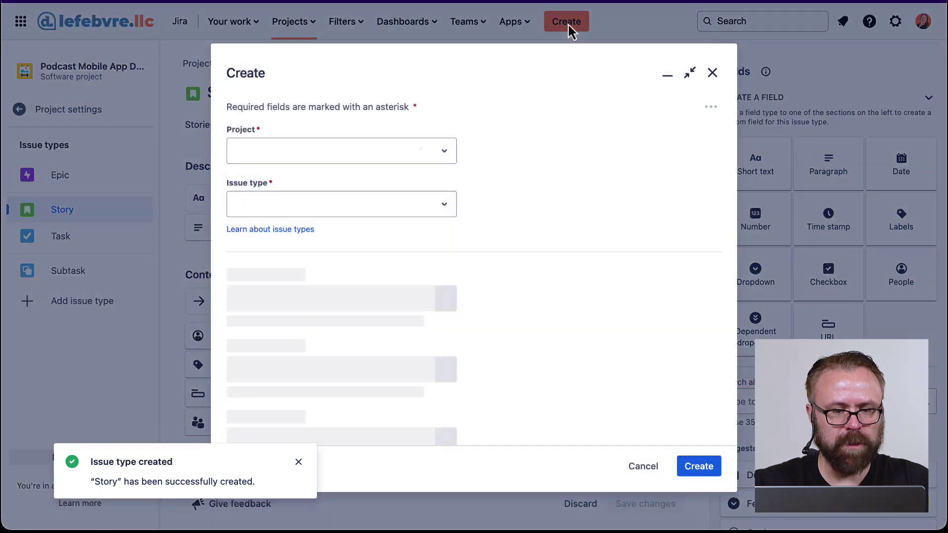
{"action": "left_click", "coordinate": [437, 207]}
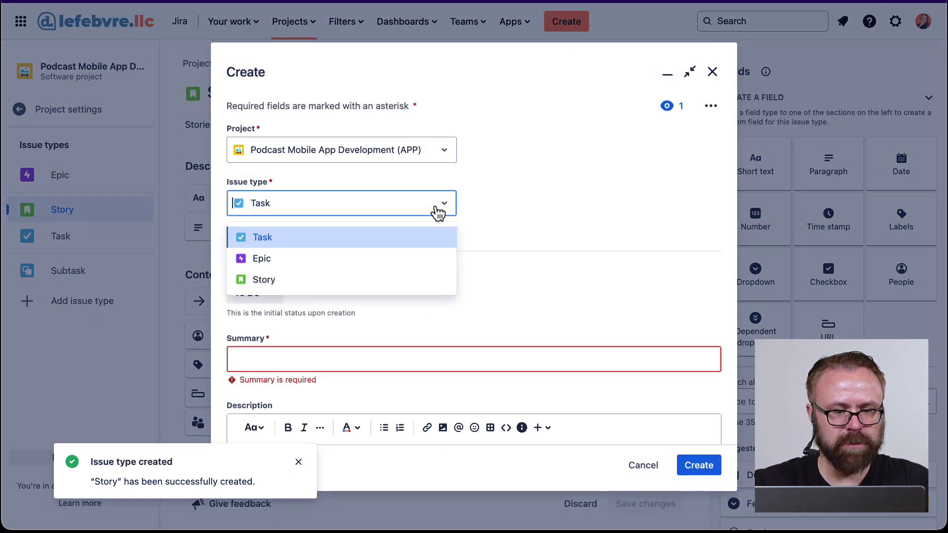
{"action": "left_click", "coordinate": [343, 279]}
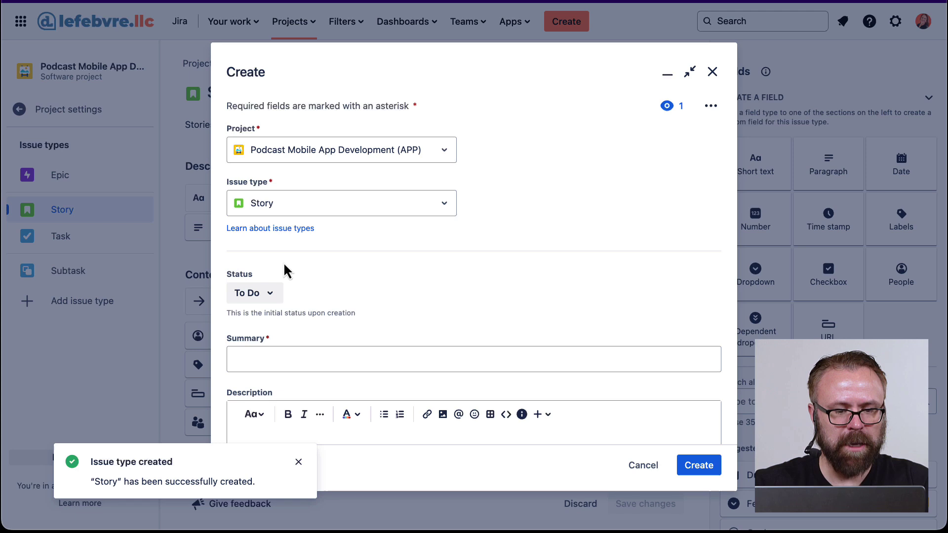
{"action": "scroll", "coordinate": [589, 322], "scroll_direction": "down", "scroll_amount": 3}
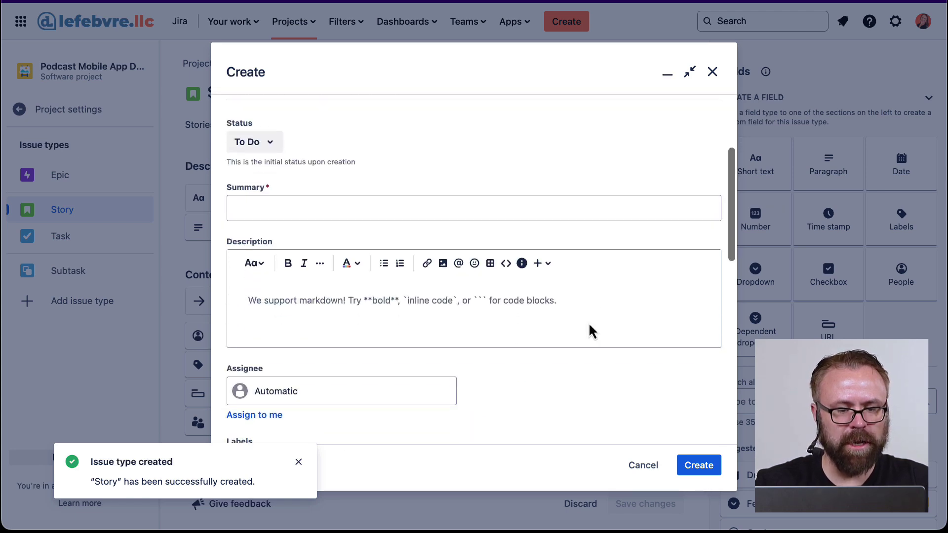
{"action": "scroll", "coordinate": [589, 322], "scroll_direction": "up", "scroll_amount": 3}
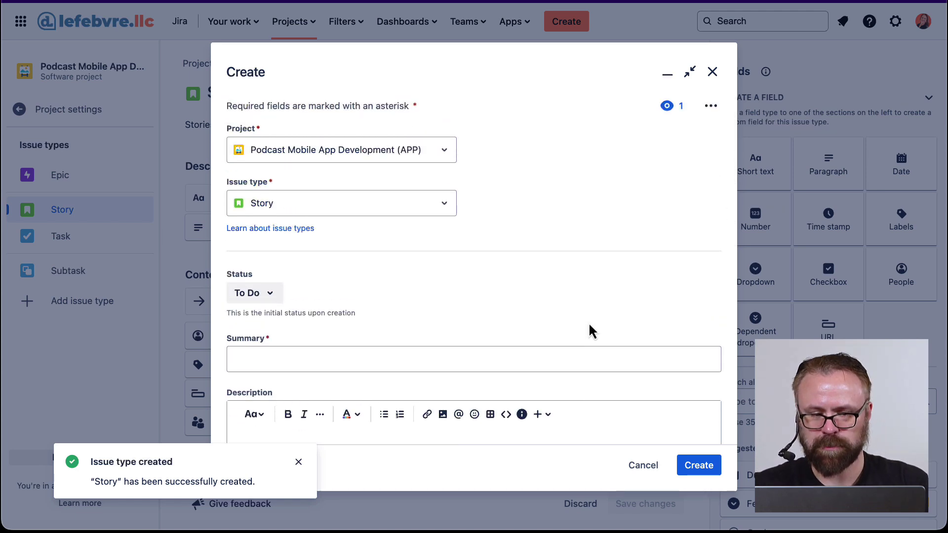
Add the Due date field to Story's description fields and save the changes
{"action": "left_click", "coordinate": [713, 72]}
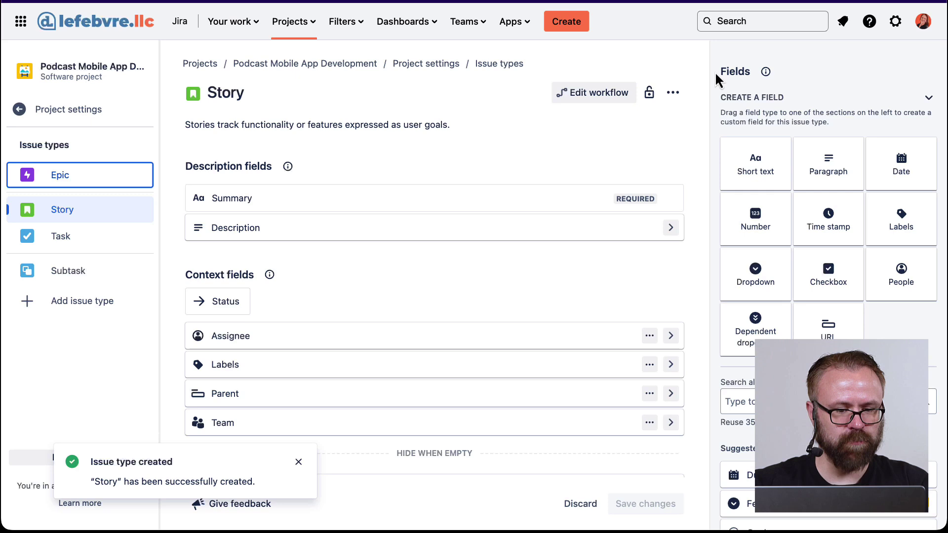
{"action": "left_click", "coordinate": [299, 462]}
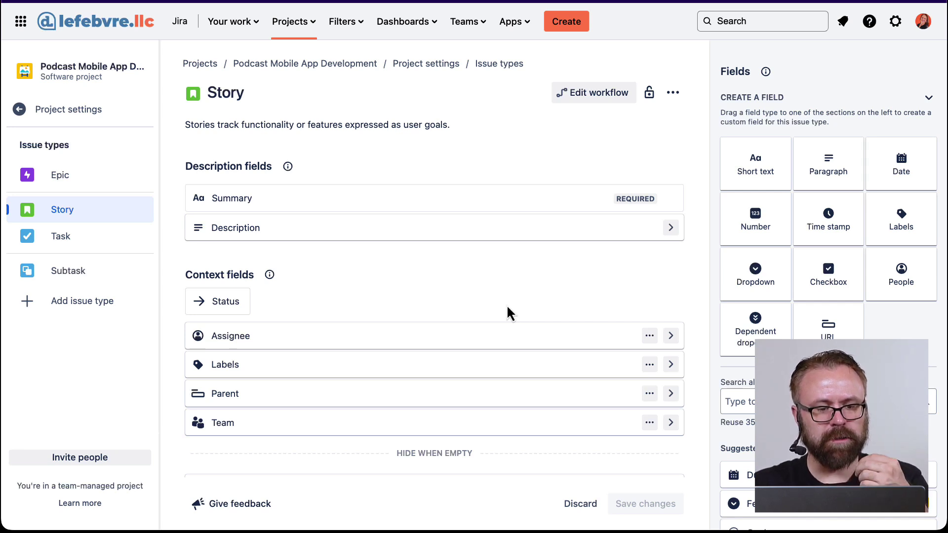
{"action": "scroll", "coordinate": [798, 329], "scroll_direction": "down", "scroll_amount": 2}
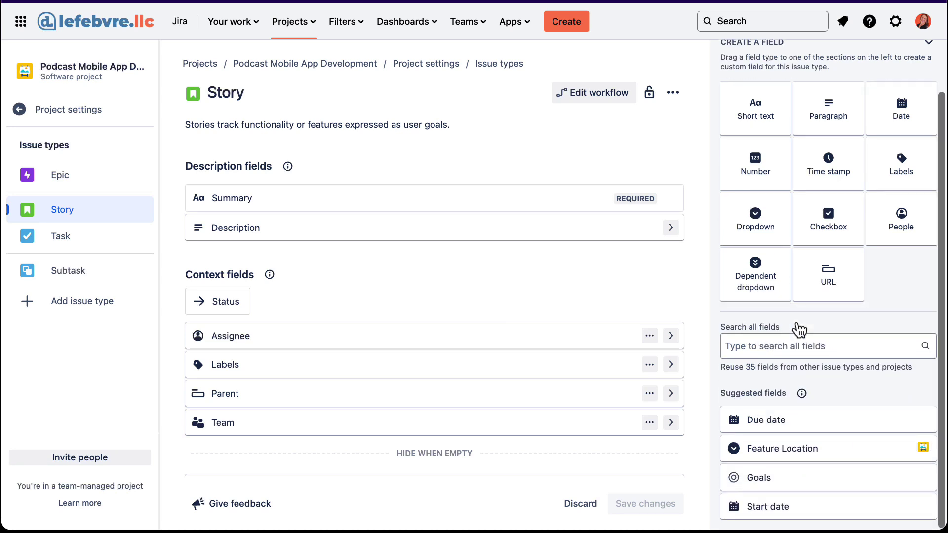
{"action": "scroll", "coordinate": [799, 328], "scroll_direction": "up", "scroll_amount": 2}
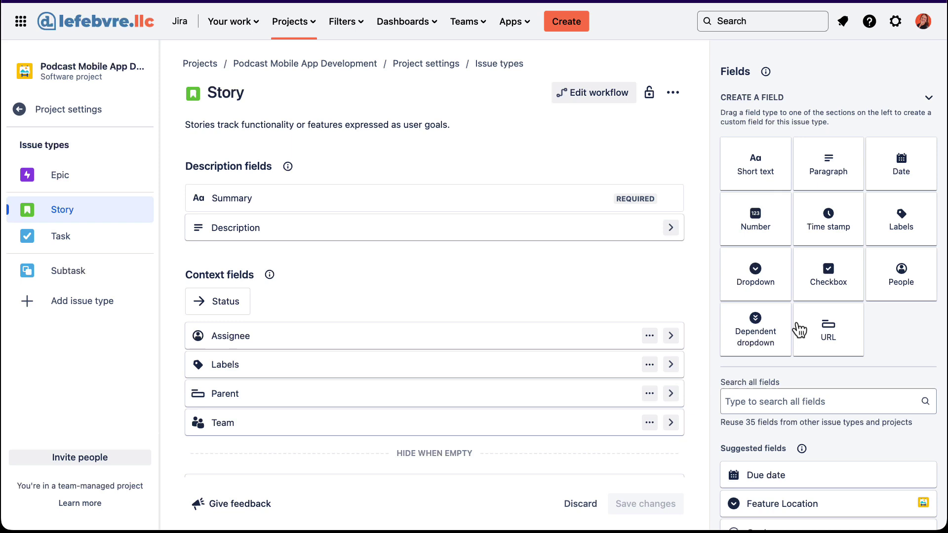
{"action": "left_click_drag", "start_coordinate": [766, 476], "coordinate": [382, 254]}
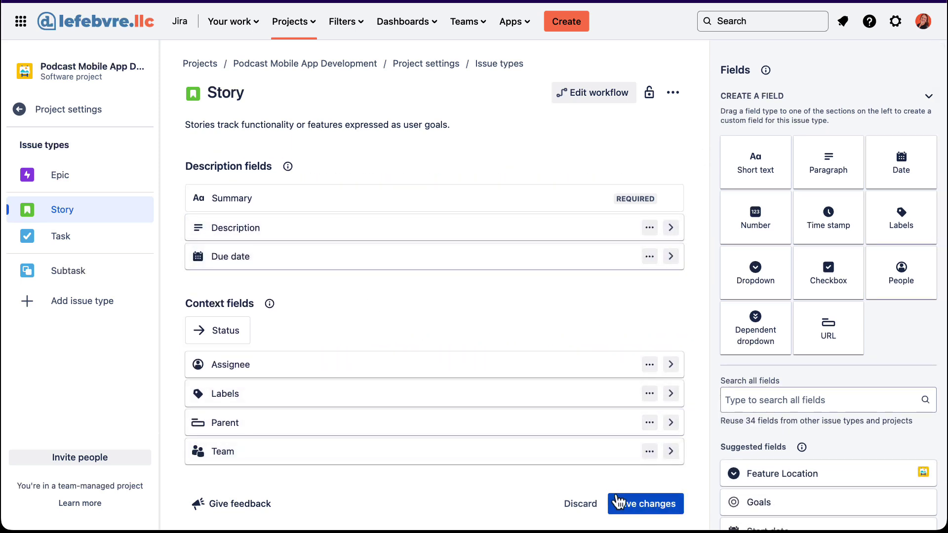
{"action": "left_click", "coordinate": [620, 502]}
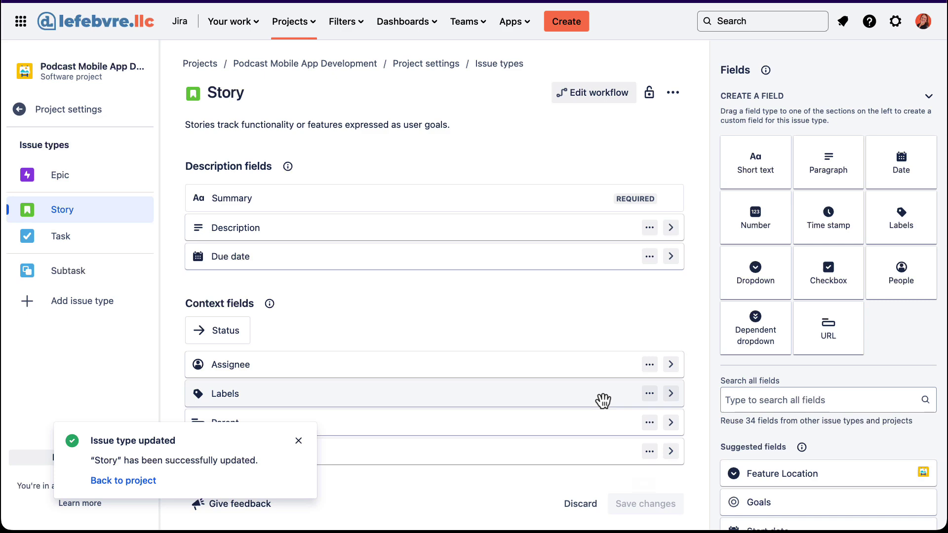
Choose Story in a new issue form, check for the Due date field, then cancel
{"action": "left_click", "coordinate": [567, 21]}
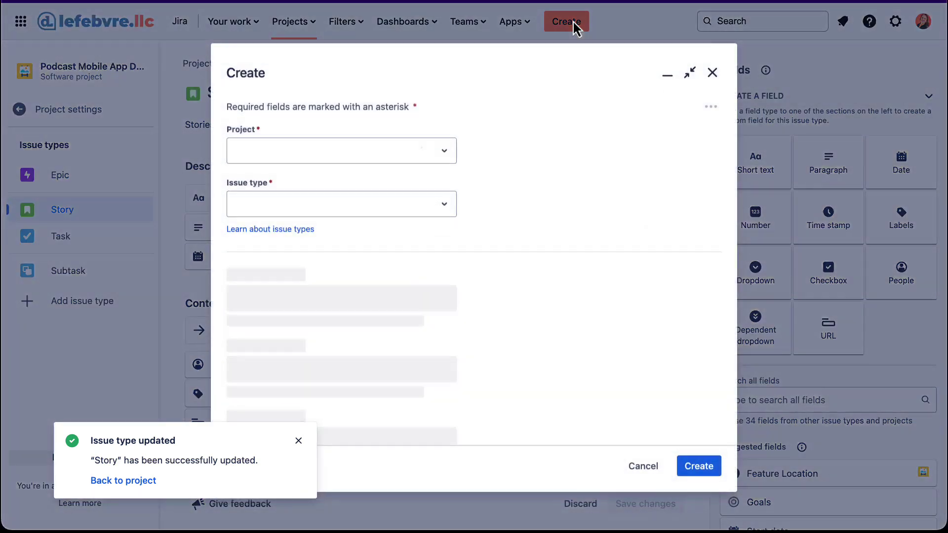
{"action": "left_click", "coordinate": [442, 207]}
{"action": "left_click", "coordinate": [392, 277]}
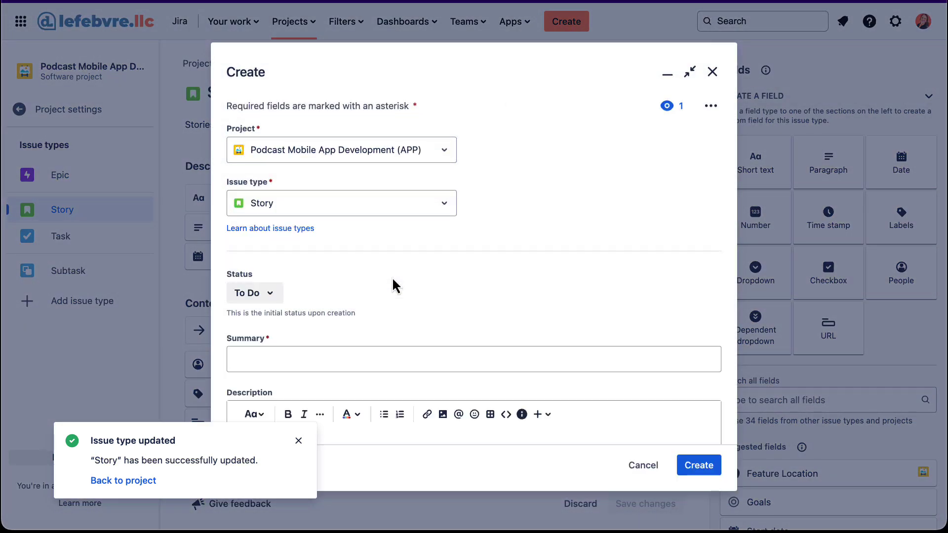
{"action": "scroll", "coordinate": [393, 280], "scroll_direction": "down", "scroll_amount": 5}
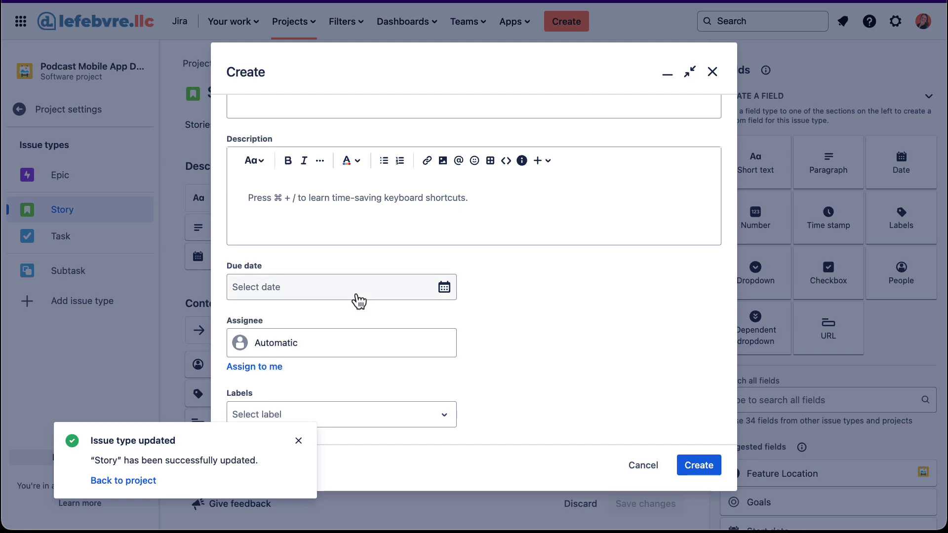
{"action": "left_click", "coordinate": [641, 465]}
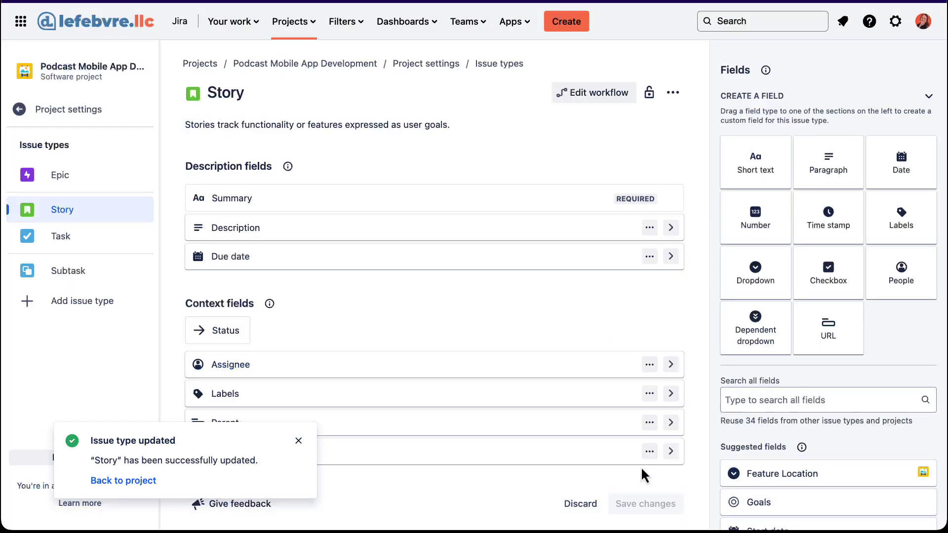
{"action": "left_click", "coordinate": [300, 442]}
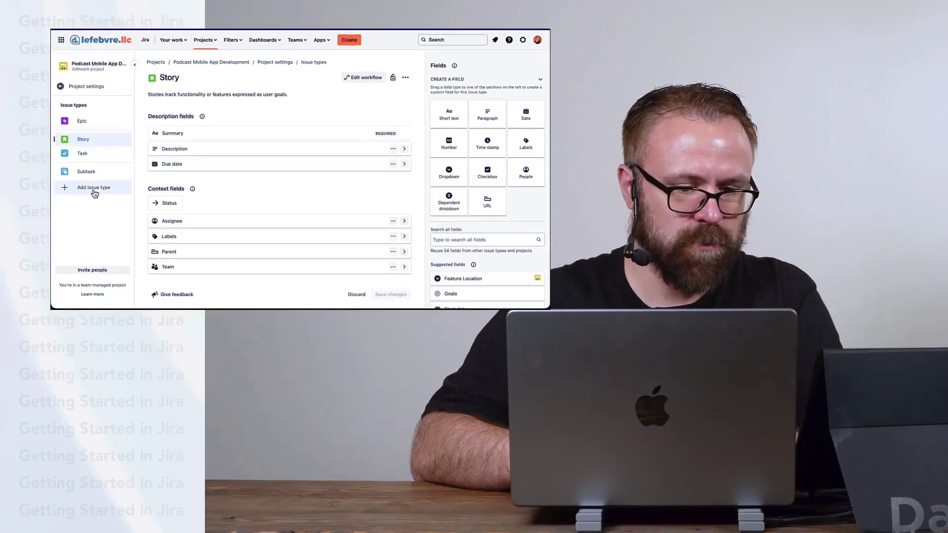
Create an issue type named New Feature, described 'Add in requests for new features in the app'
{"action": "left_click", "coordinate": [94, 188]}
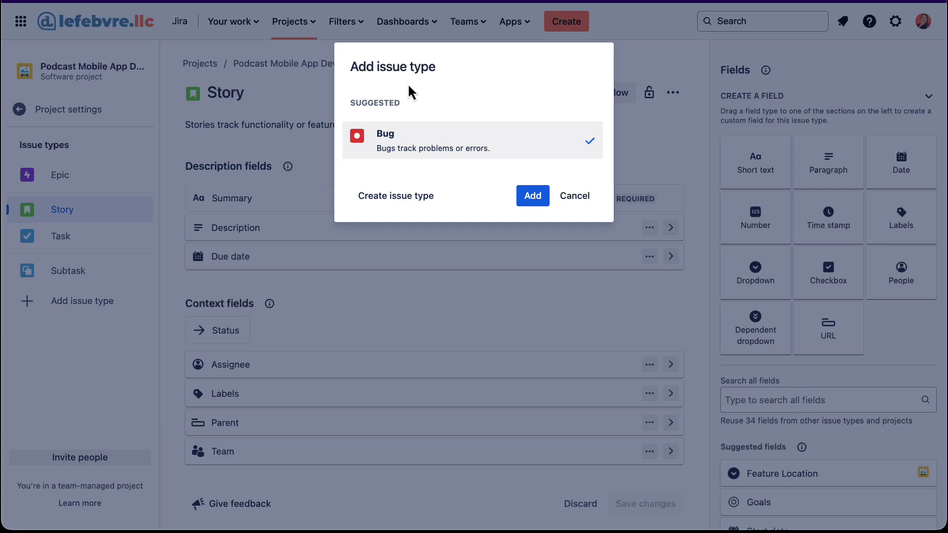
{"action": "left_click", "coordinate": [405, 202]}
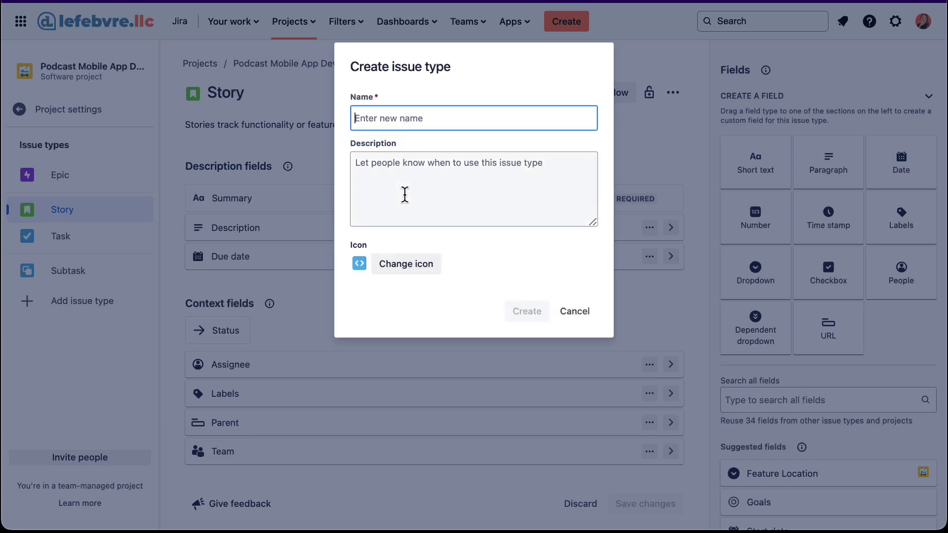
{"action": "type", "text": "New Feature"}
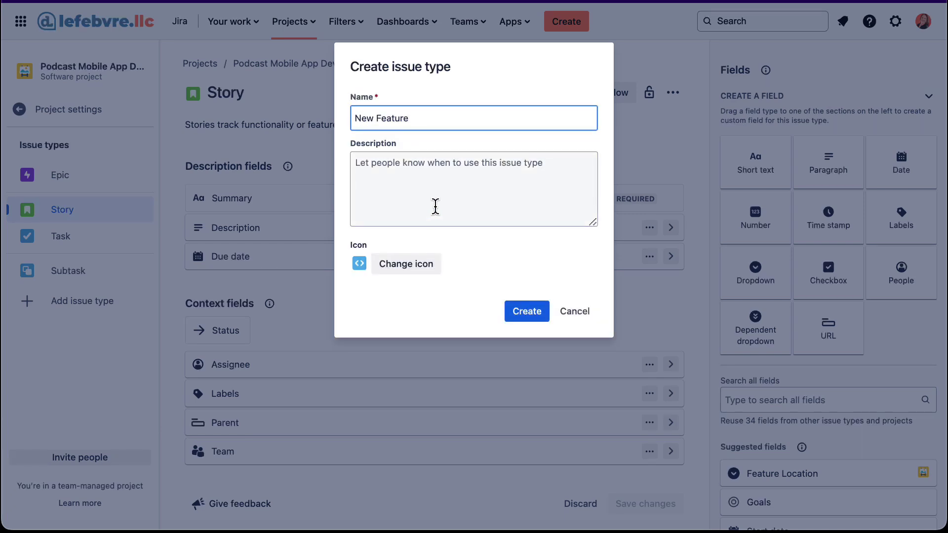
{"action": "left_click", "coordinate": [435, 206]}
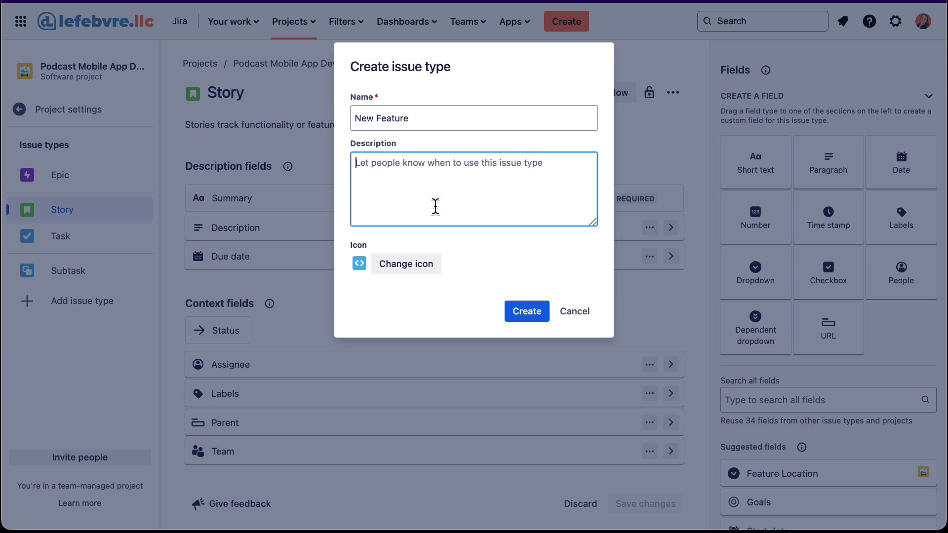
{"action": "type", "text": "Ad"}
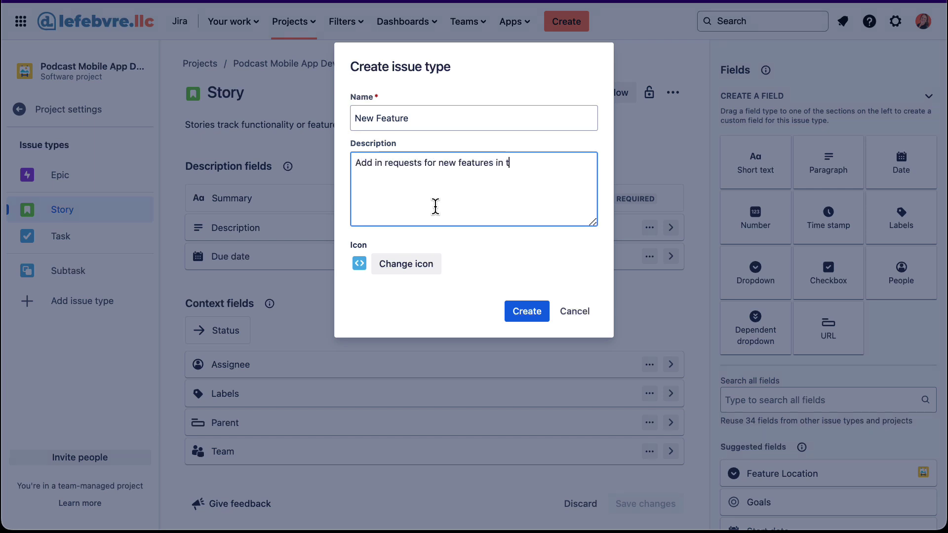
Set New Feature's icon to the orange lightbulb from the default icons
{"action": "left_click", "coordinate": [361, 265]}
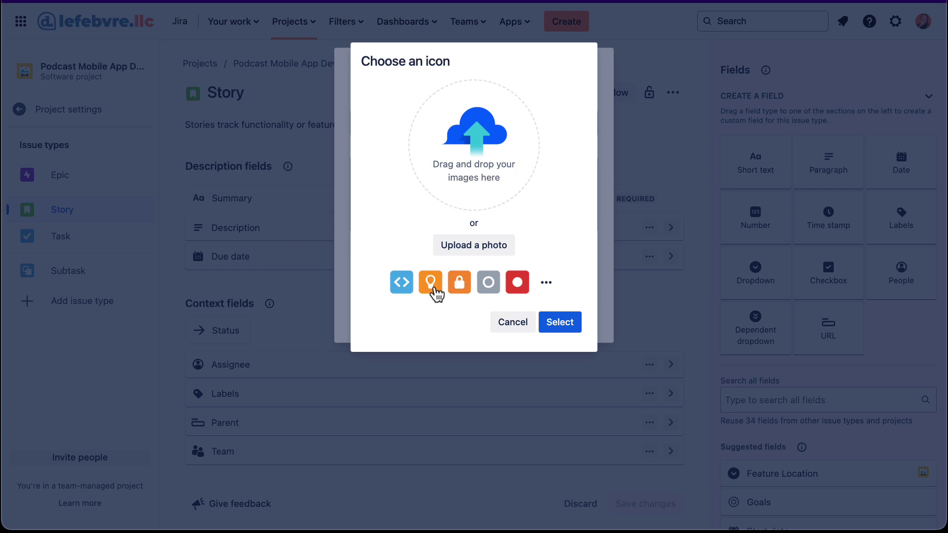
{"action": "left_click", "coordinate": [547, 285]}
{"action": "scroll", "coordinate": [522, 236], "scroll_direction": "down", "scroll_amount": 3}
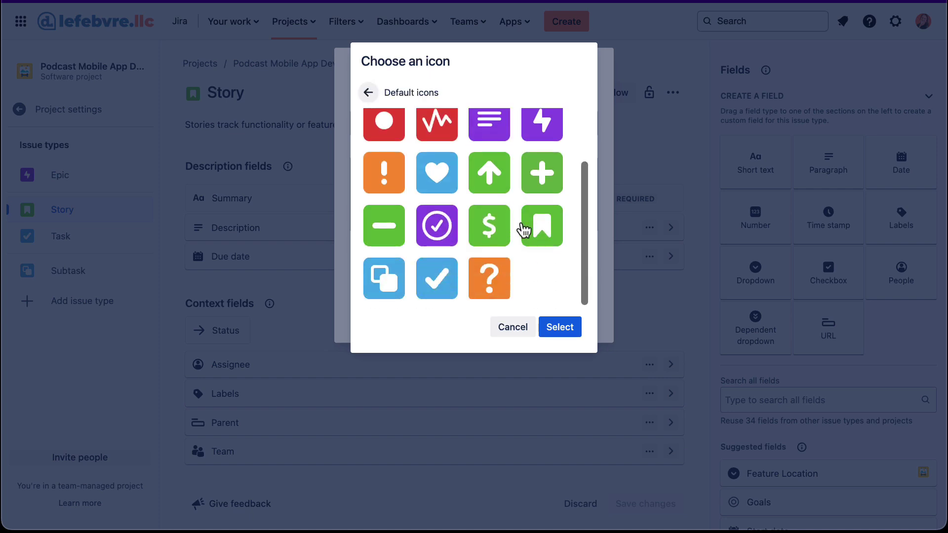
{"action": "scroll", "coordinate": [524, 232], "scroll_direction": "up", "scroll_amount": 2}
{"action": "scroll", "coordinate": [523, 230], "scroll_direction": "up", "scroll_amount": 1}
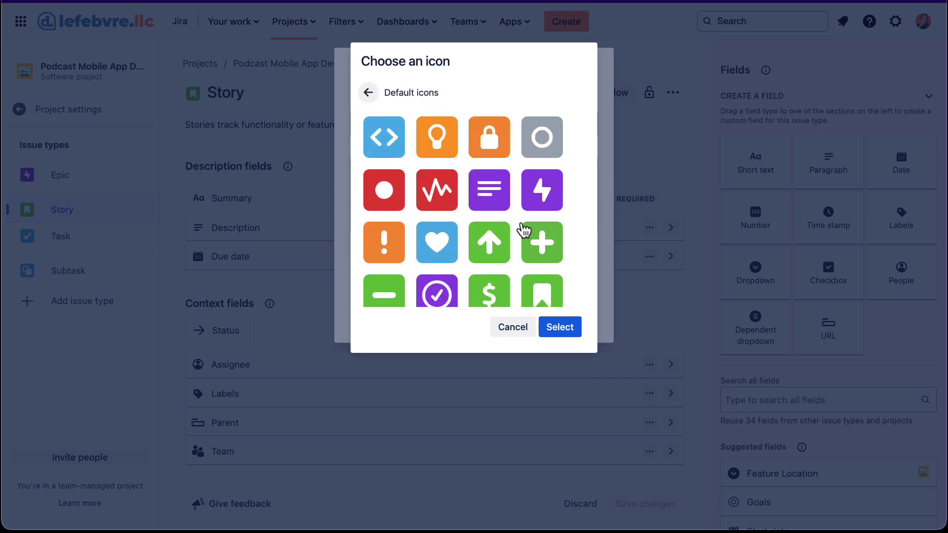
{"action": "left_click", "coordinate": [441, 153]}
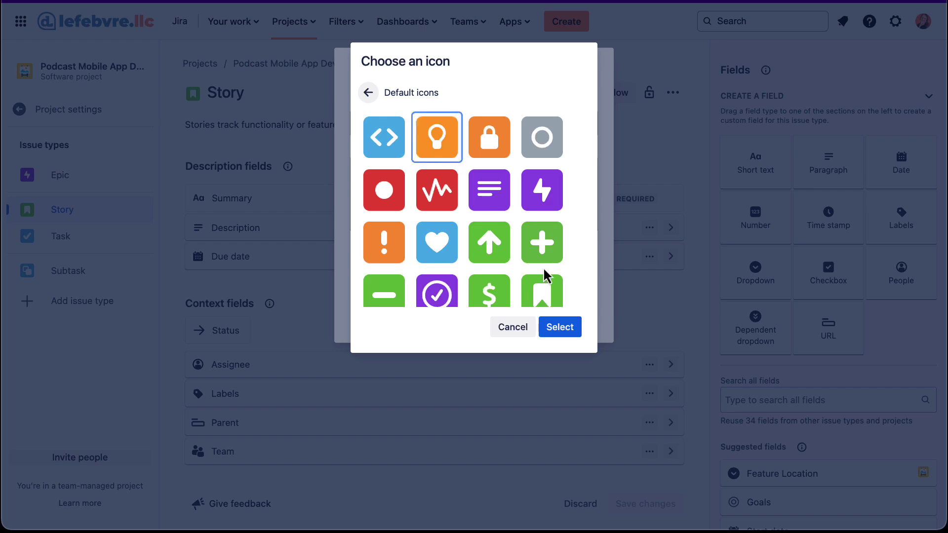
{"action": "left_click", "coordinate": [562, 326]}
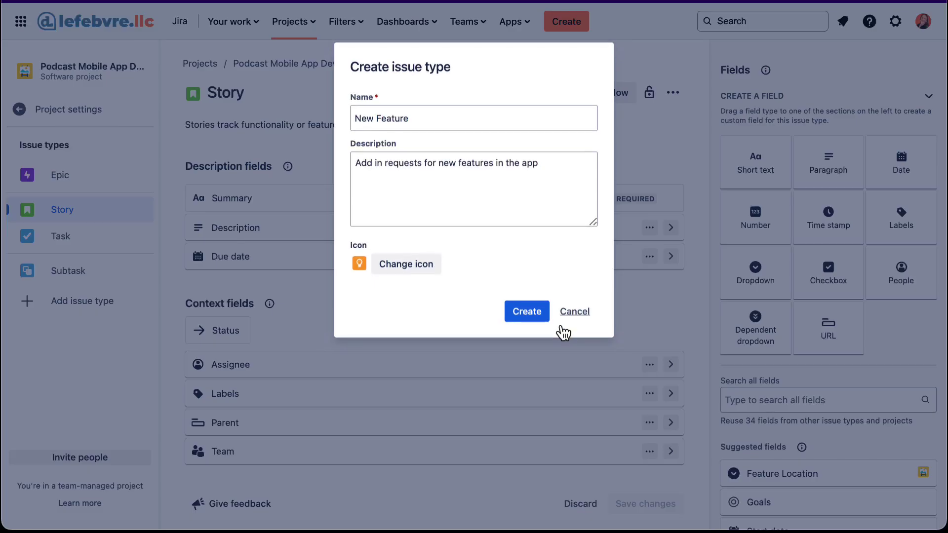
Create the New Feature issue type and confirm it appears in the Create dialog's issue type list
{"action": "left_click", "coordinate": [524, 312]}
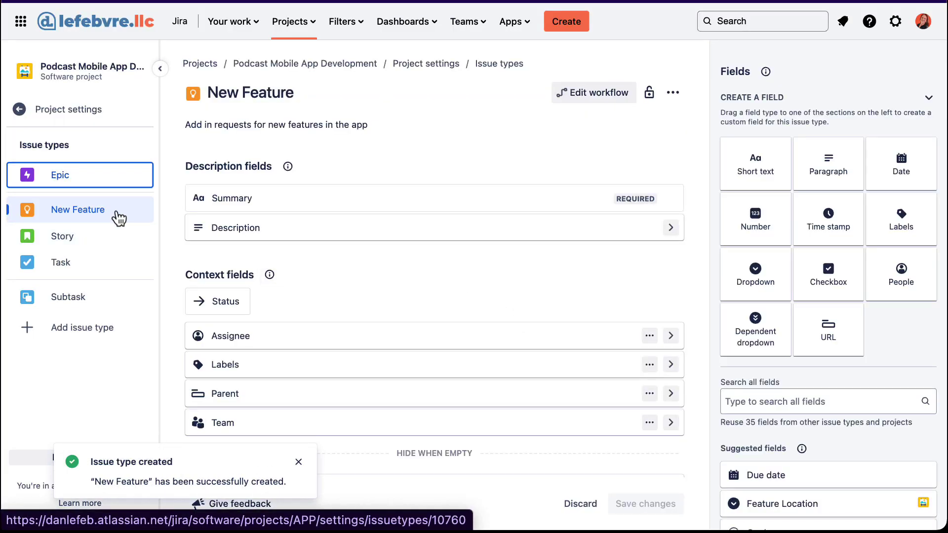
{"action": "left_click", "coordinate": [581, 28]}
{"action": "left_click", "coordinate": [422, 207]}
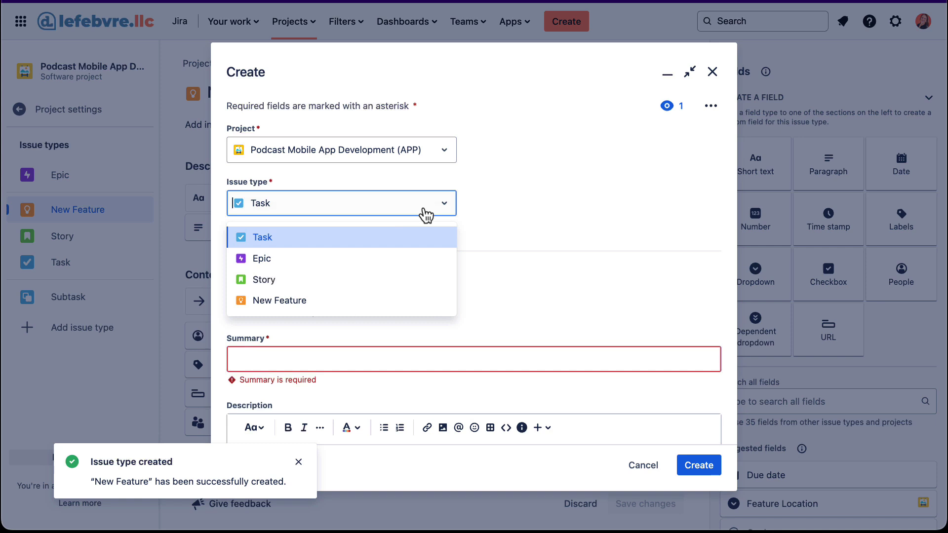
{"action": "left_click", "coordinate": [711, 73]}
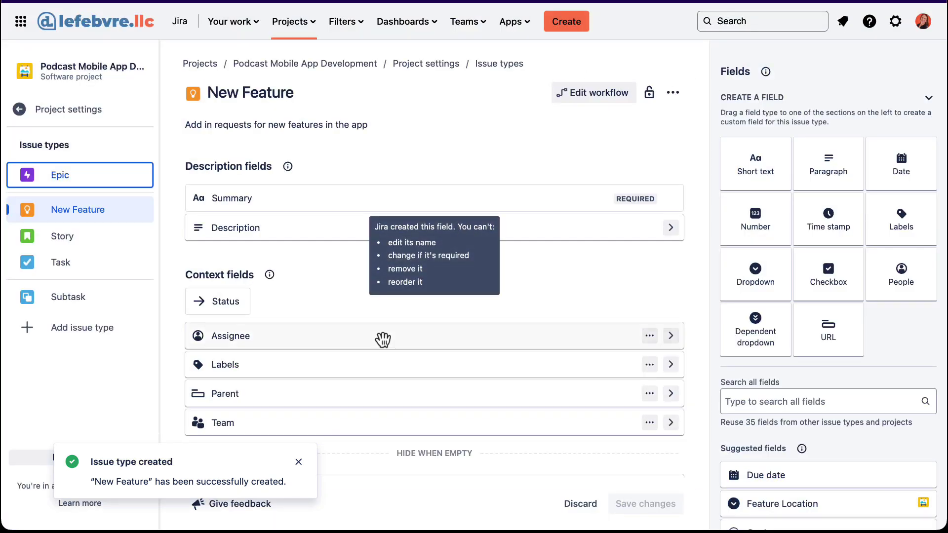
{"action": "left_click", "coordinate": [299, 463]}
Add a Dropdown field named Feature Location to New Feature's description fields and begin editing Option 1
{"action": "scroll", "coordinate": [423, 323], "scroll_direction": "down", "scroll_amount": 1}
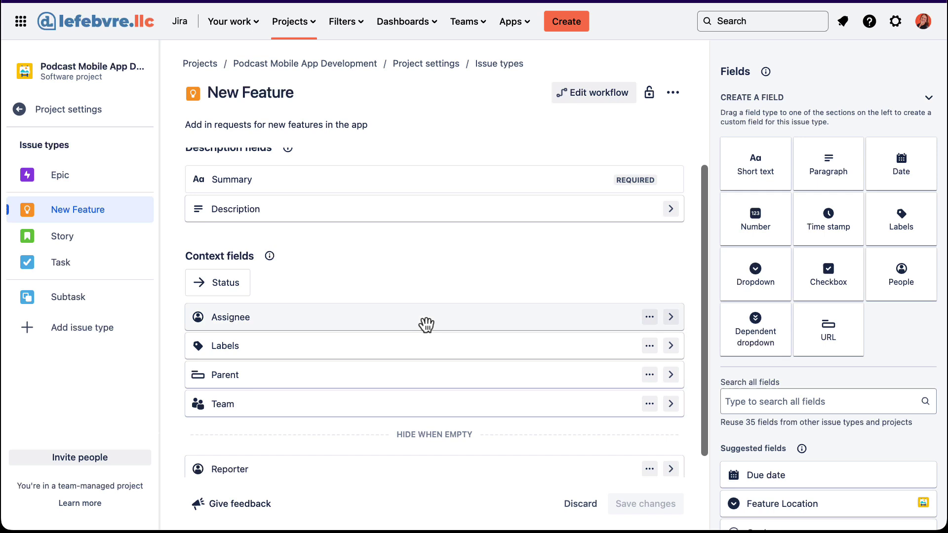
{"action": "scroll", "coordinate": [899, 398], "scroll_direction": "down", "scroll_amount": 2}
{"action": "scroll", "coordinate": [901, 399], "scroll_direction": "up", "scroll_amount": 2}
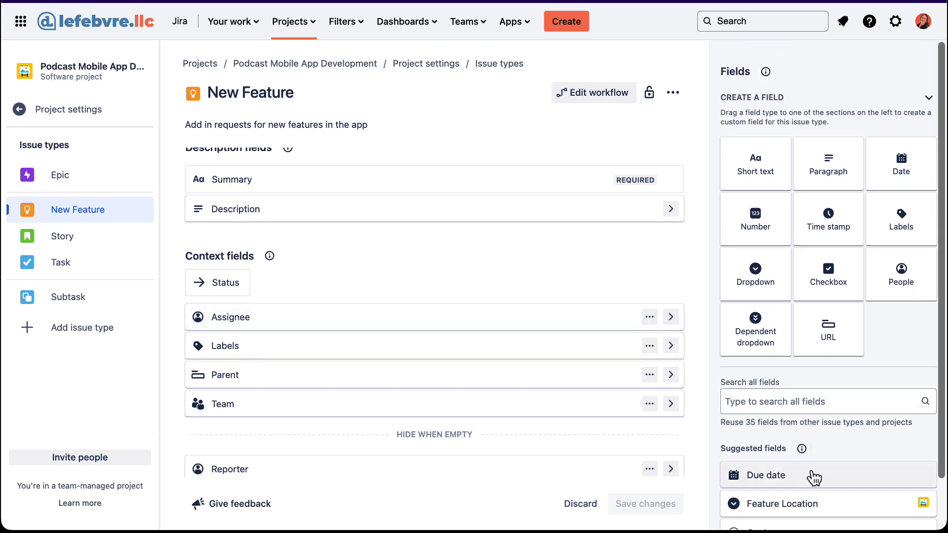
{"action": "scroll", "coordinate": [636, 248], "scroll_direction": "up", "scroll_amount": 1}
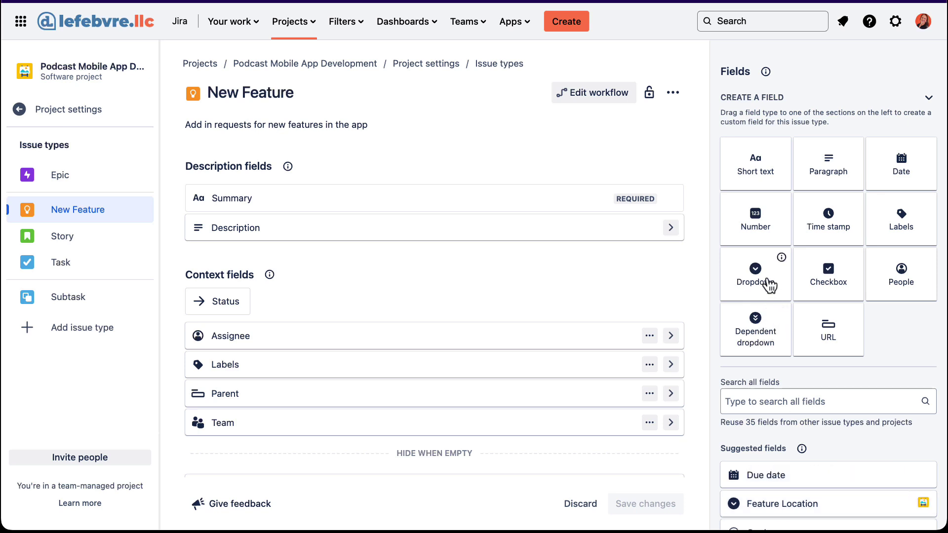
{"action": "left_click_drag", "start_coordinate": [769, 285], "coordinate": [383, 275]}
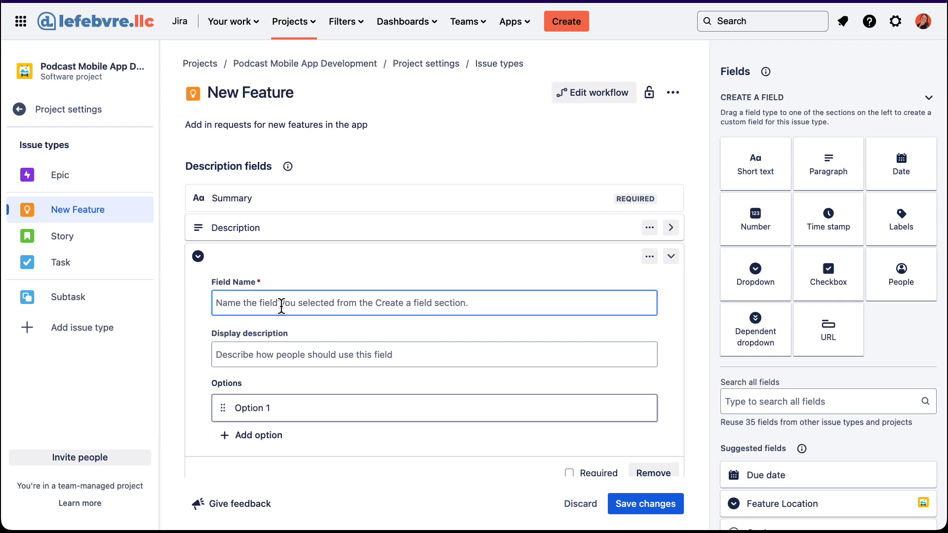
{"action": "type", "text": "Feature Location"}
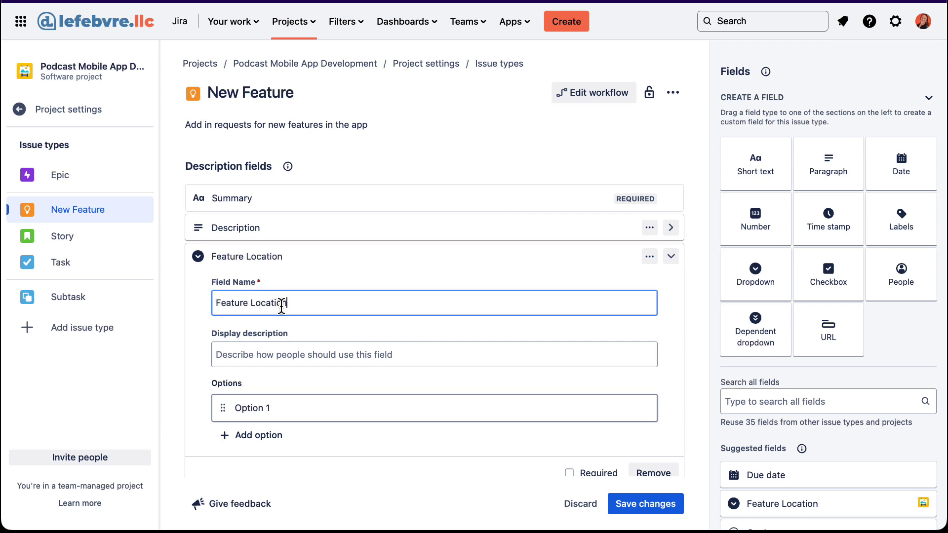
{"action": "left_click", "coordinate": [312, 411]}
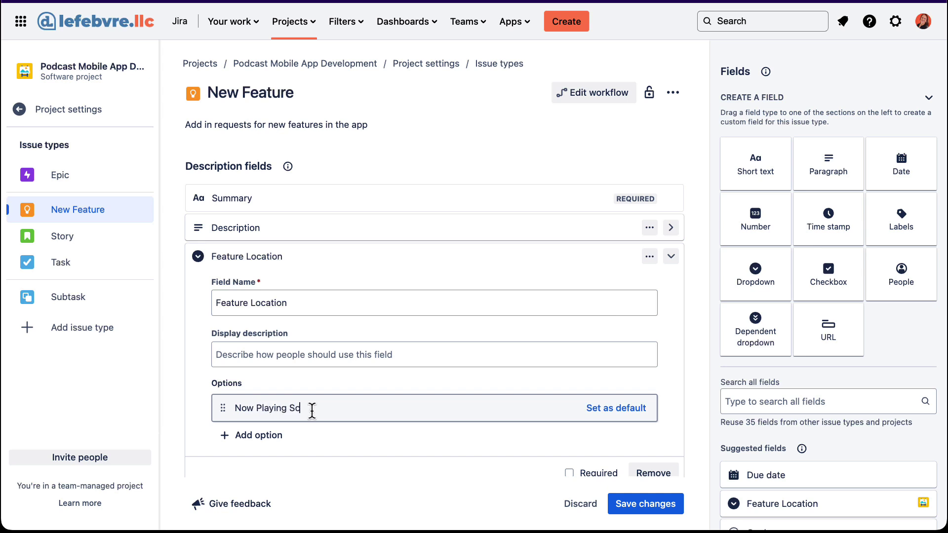
Fill in the options Now Playing Screen, Podcast Library, Settings Page, Discover Screen and Playlist
{"action": "type", "text": "en"}
{"action": "key", "text": "Return"}
{"action": "type", "text": "Podcast Library"}
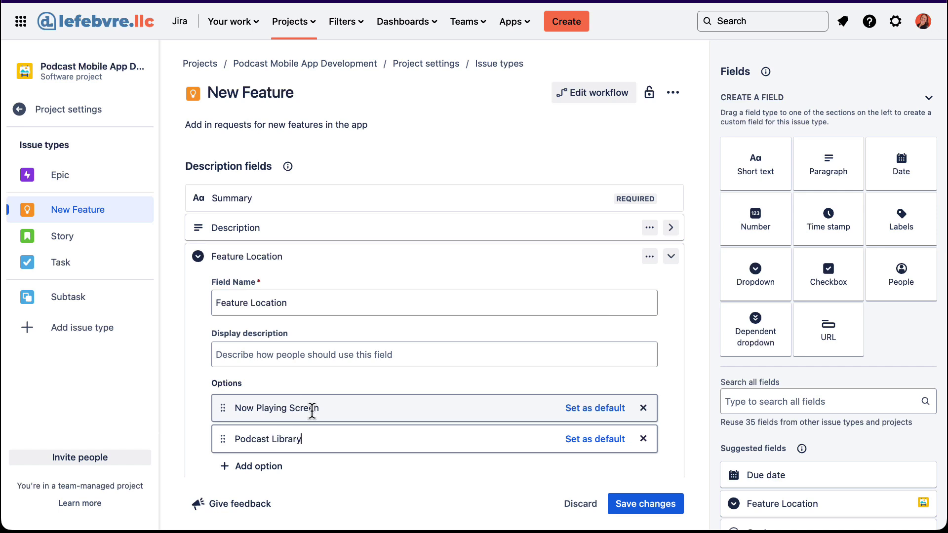
{"action": "key", "text": "Return"}
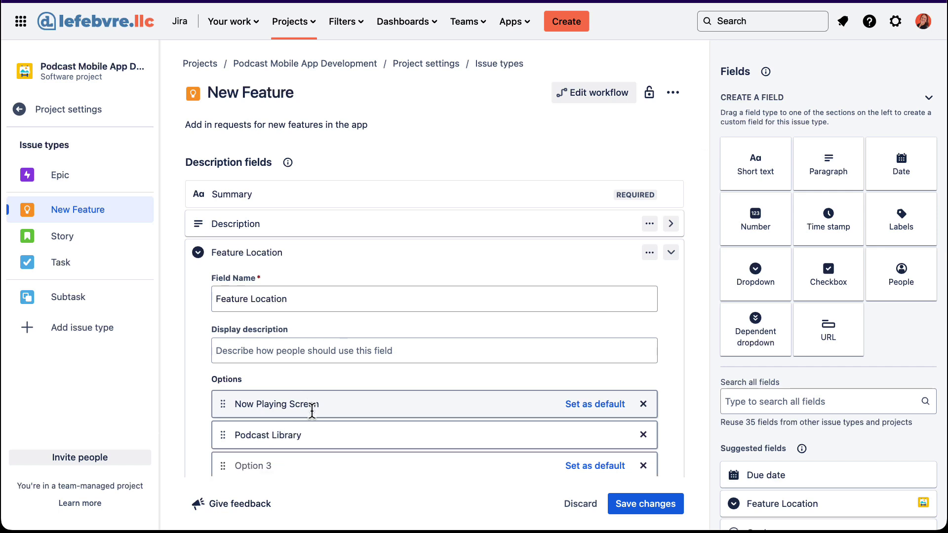
{"action": "type", "text": "Settings Page"}
{"action": "key", "text": "Return"}
{"action": "type", "text": "D"}
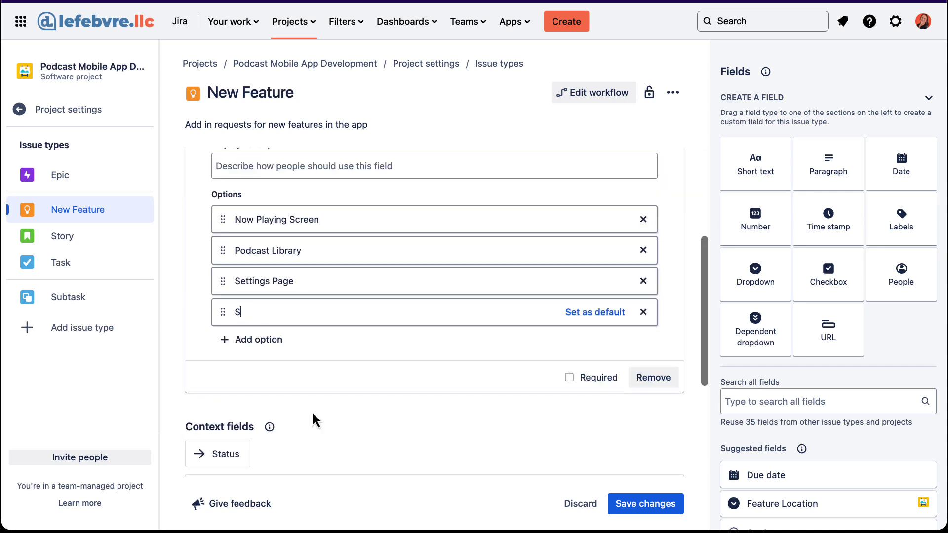
{"action": "key", "text": "BackSpace"}
{"action": "type", "text": "Disco"}
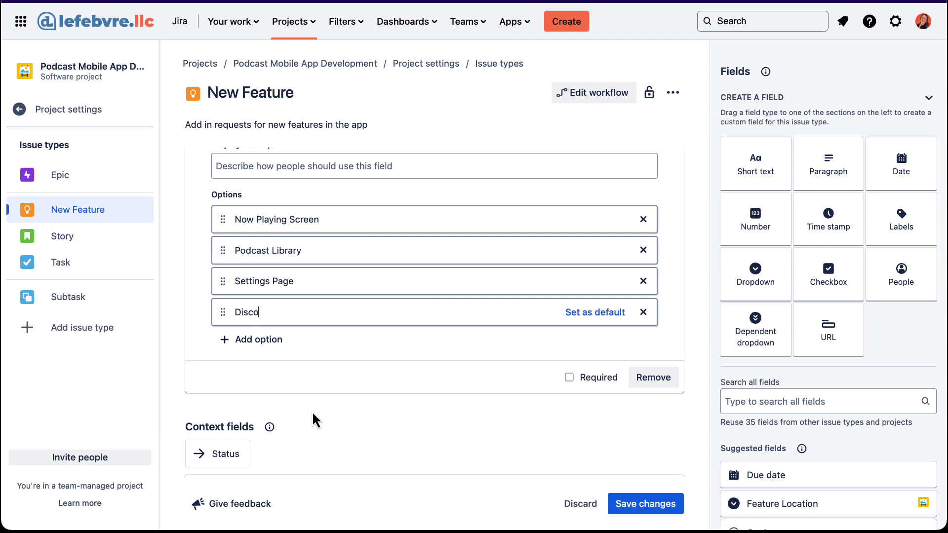
{"action": "type", "text": "ver Screen"}
{"action": "key", "text": "Return"}
{"action": "type", "text": "Playlist"}
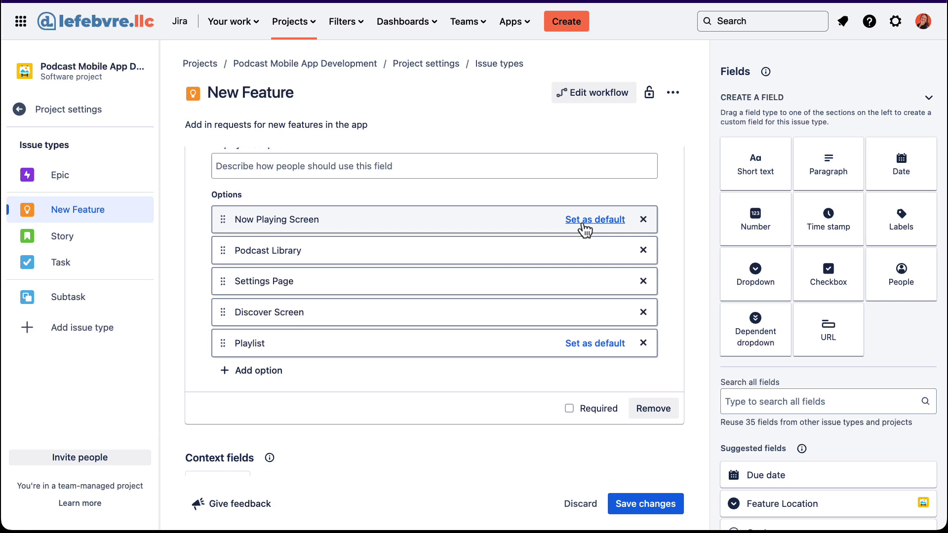
Make Settings Page the default option and try moving it below Discover Screen
{"action": "mouse_move", "coordinate": [579, 287]}
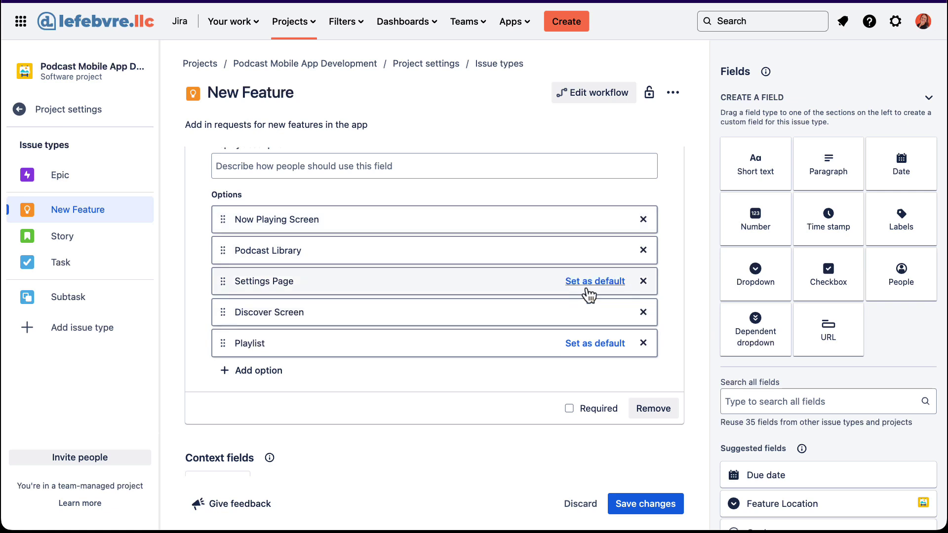
{"action": "left_click", "coordinate": [595, 286]}
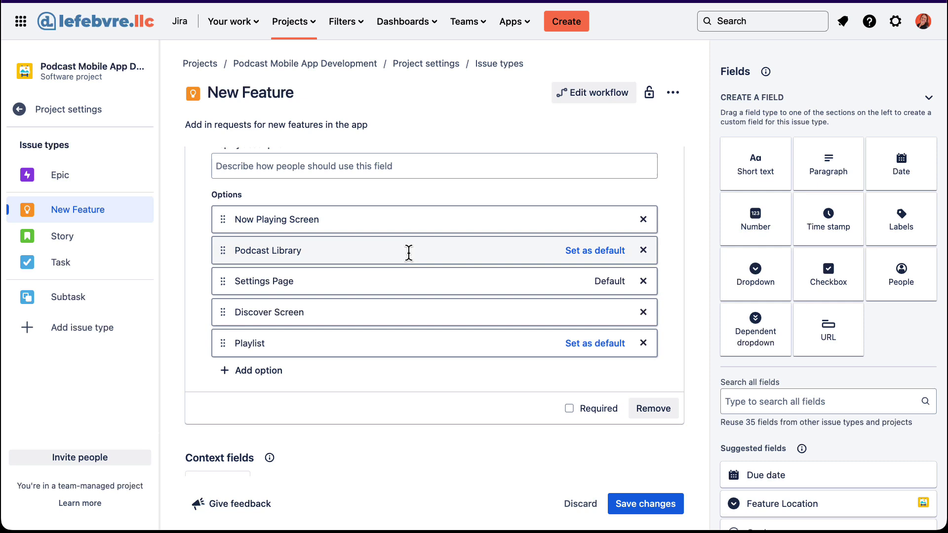
{"action": "mouse_move", "coordinate": [223, 284]}
{"action": "left_mouse_down"}
{"action": "mouse_move", "coordinate": [224, 298]}
{"action": "mouse_move", "coordinate": [220, 258]}
{"action": "mouse_move", "coordinate": [227, 309]}
{"action": "mouse_move", "coordinate": [225, 282]}
{"action": "left_mouse_up"}
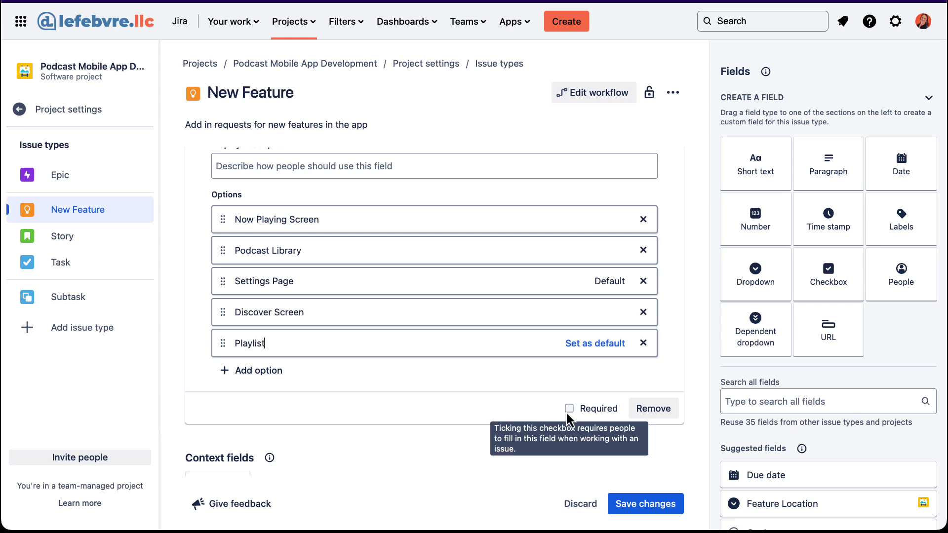
Tick Required for Feature Location on the New Feature issue type and save the changes
{"action": "scroll", "coordinate": [567, 413], "scroll_direction": "up", "scroll_amount": 5}
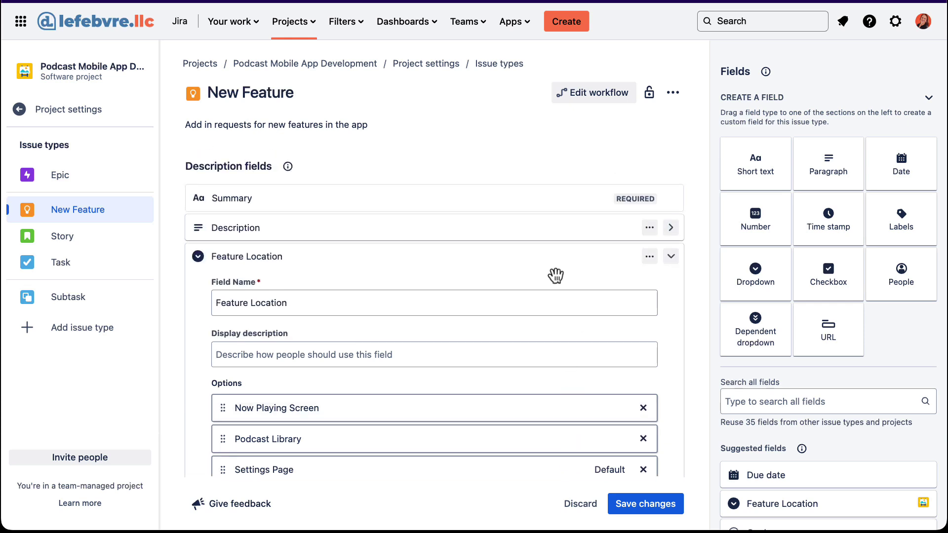
{"action": "mouse_move", "coordinate": [644, 202]}
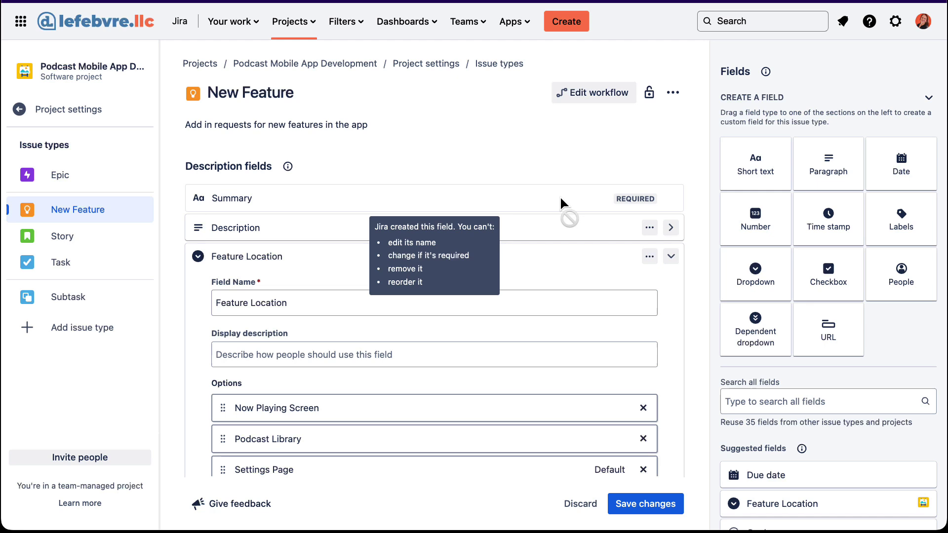
{"action": "scroll", "coordinate": [560, 198], "scroll_direction": "down", "scroll_amount": 5}
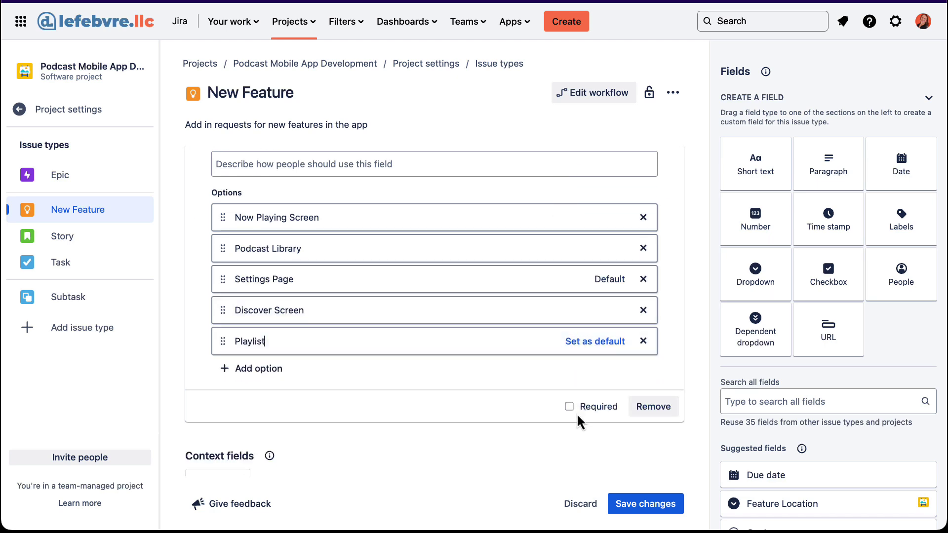
{"action": "left_click", "coordinate": [572, 411]}
{"action": "left_click", "coordinate": [656, 507]}
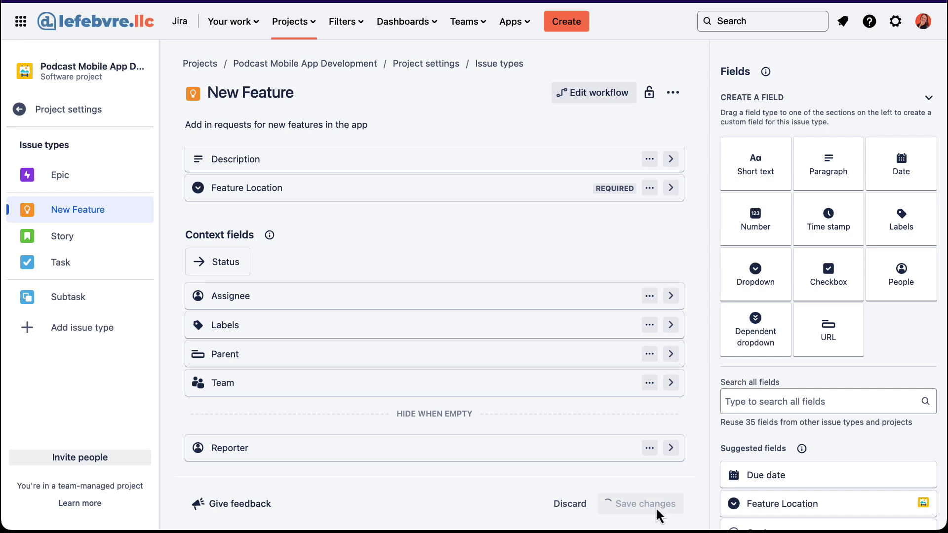
Start a new New Feature issue and check the Feature Location dropdown options without changing them
{"action": "scroll", "coordinate": [354, 205], "scroll_direction": "up", "scroll_amount": 2}
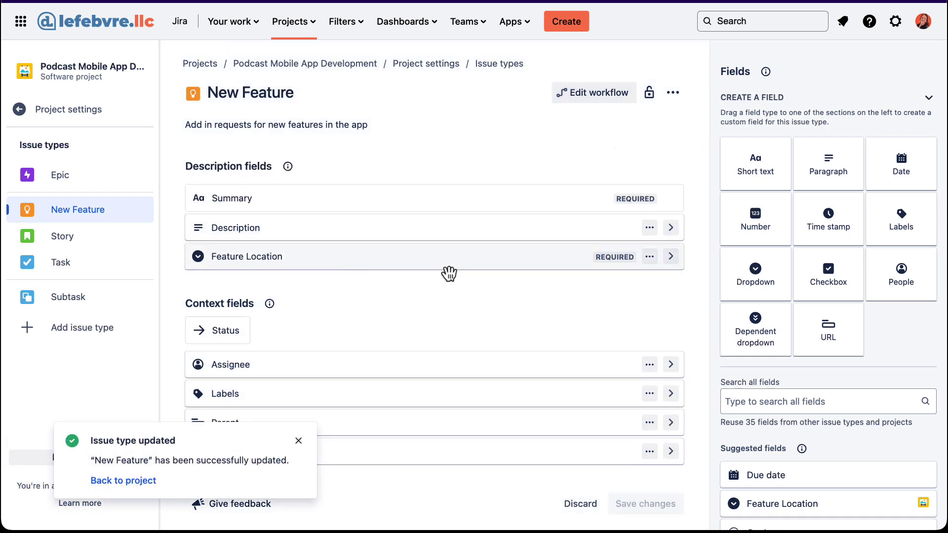
{"action": "left_click", "coordinate": [575, 22]}
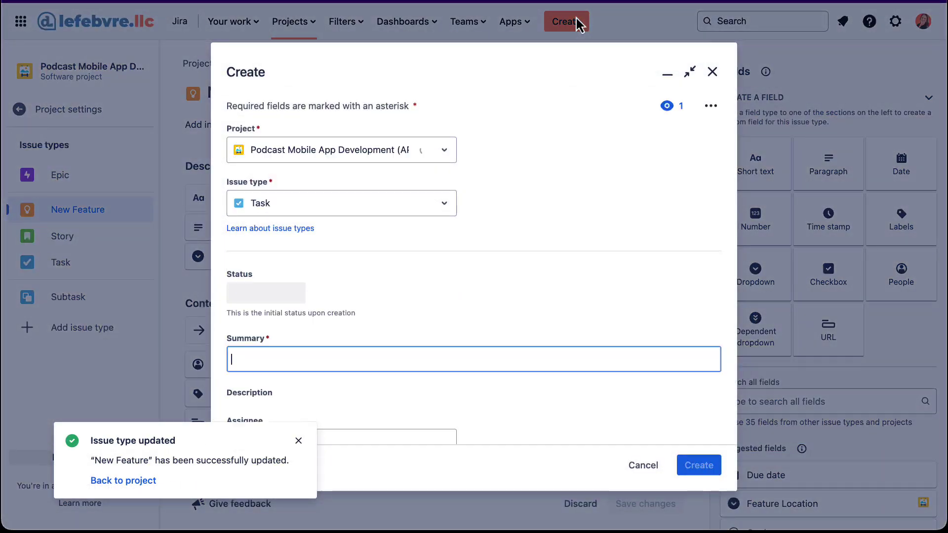
{"action": "left_click", "coordinate": [441, 210]}
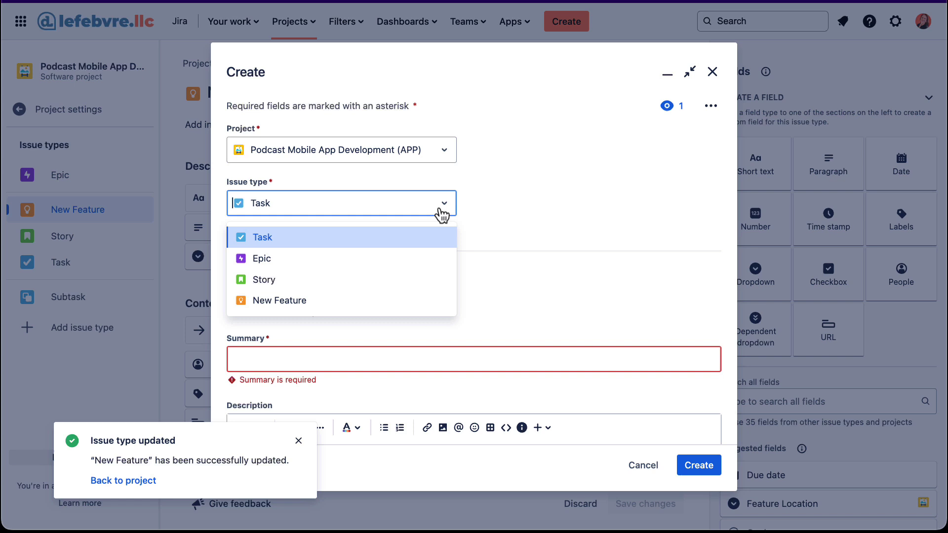
{"action": "left_click", "coordinate": [409, 299]}
{"action": "scroll", "coordinate": [410, 302], "scroll_direction": "down", "scroll_amount": 5}
{"action": "scroll", "coordinate": [410, 298], "scroll_direction": "down", "scroll_amount": 3}
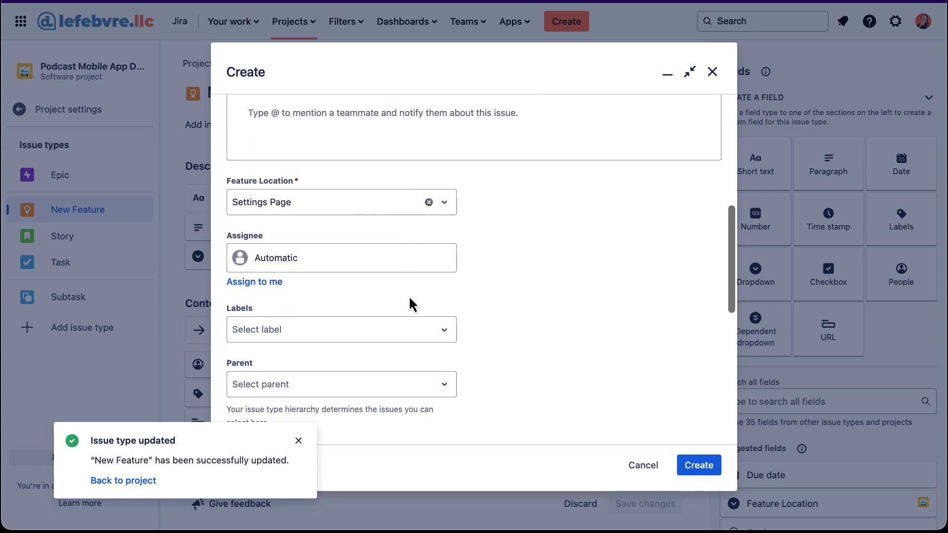
{"action": "left_click", "coordinate": [343, 213]}
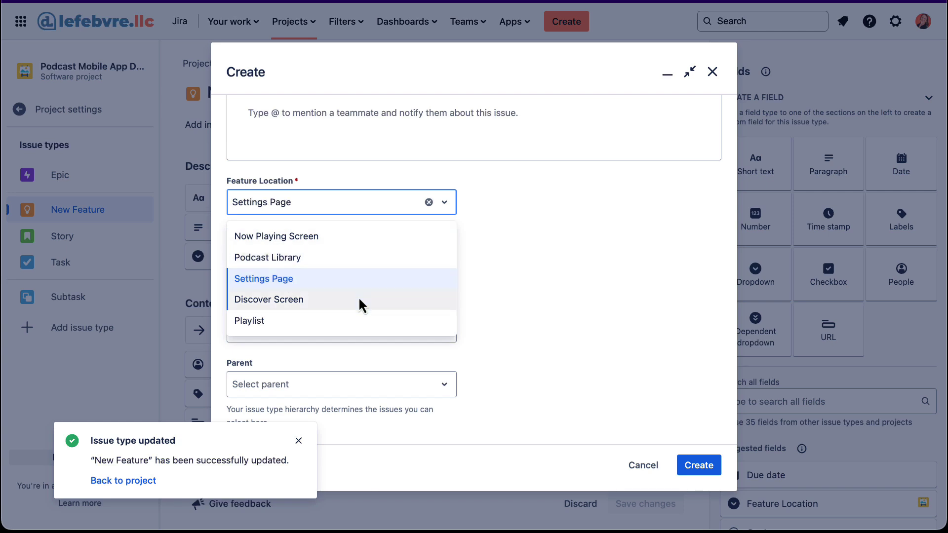
{"action": "left_click", "coordinate": [504, 263]}
Enter a summary based on 'This scenario' and create the issue, APP-4, with Feature Location Settings Page
{"action": "scroll", "coordinate": [503, 262], "scroll_direction": "up", "scroll_amount": 7}
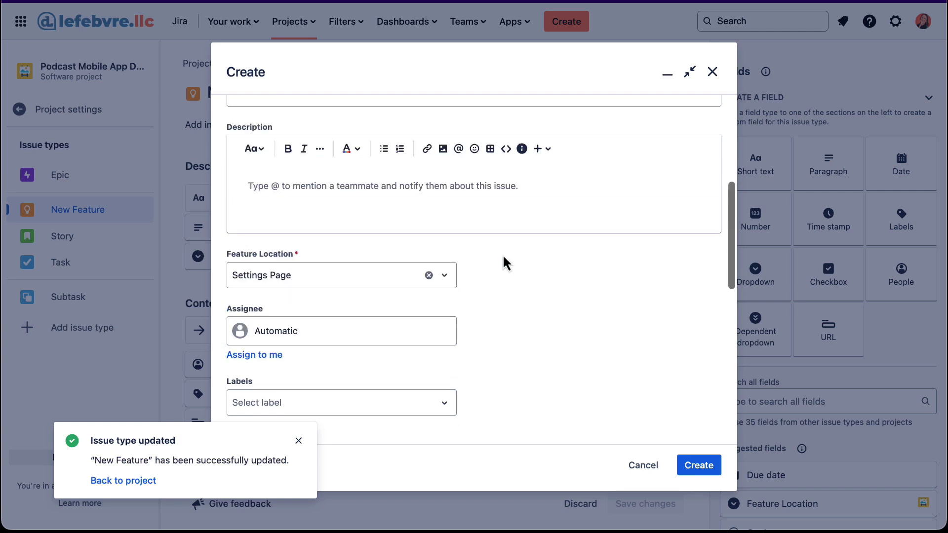
{"action": "scroll", "coordinate": [392, 341], "scroll_direction": "down", "scroll_amount": 1}
{"action": "scroll", "coordinate": [392, 340], "scroll_direction": "down", "scroll_amount": 1}
{"action": "left_click", "coordinate": [374, 277]}
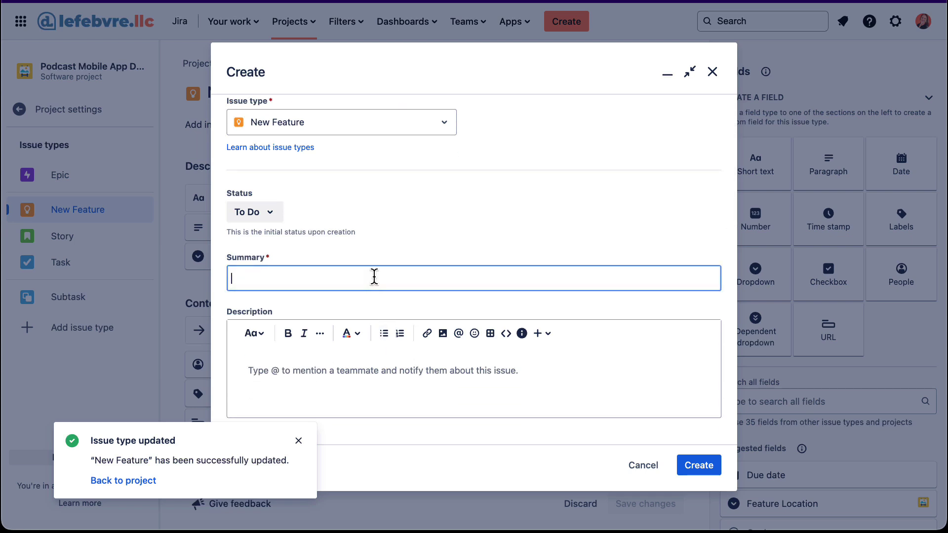
{"action": "type", "text": "This scenario"}
{"action": "key", "text": "BackSpace"}
{"action": "key", "text": "BackSpace"}
{"action": "key", "text": "BackSpace"}
{"action": "key", "text": "BackSpace"}
{"action": "key", "text": "BackSpace"}
{"action": "scroll", "coordinate": [374, 277], "scroll_direction": "down", "scroll_amount": 6}
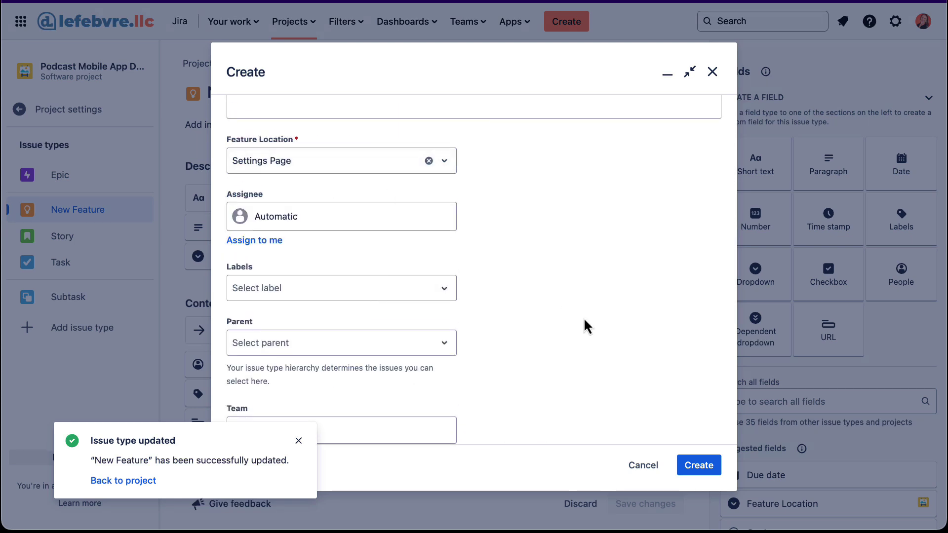
{"action": "left_click", "coordinate": [699, 469]}
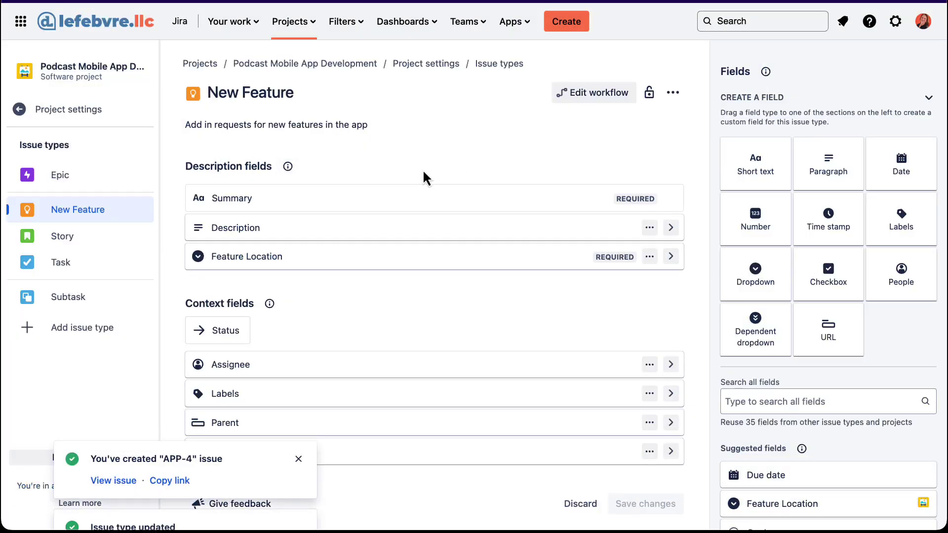
Clear Settings Page as the Feature Location default option and save the New Feature issue type
{"action": "scroll", "coordinate": [519, 306], "scroll_direction": "down", "scroll_amount": 2}
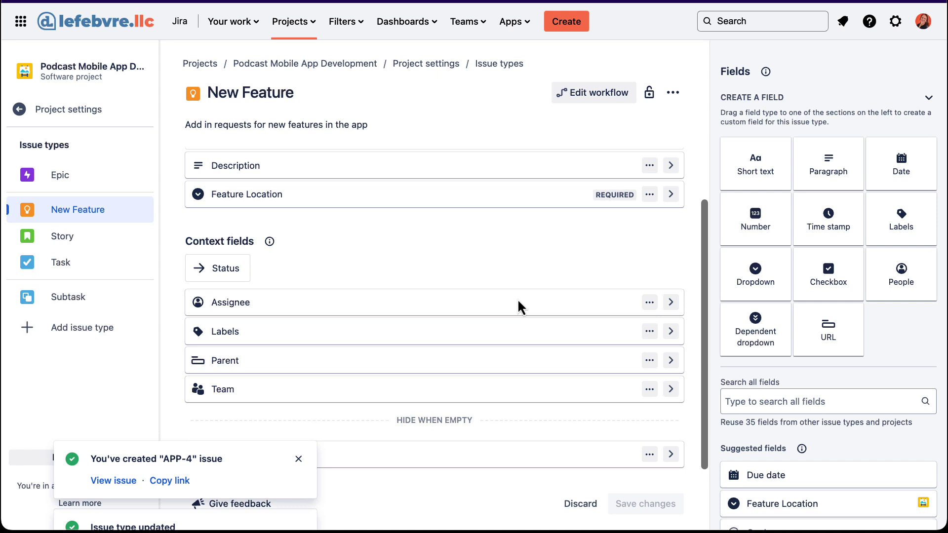
{"action": "left_click", "coordinate": [669, 195]}
{"action": "scroll", "coordinate": [577, 247], "scroll_direction": "down", "scroll_amount": 3}
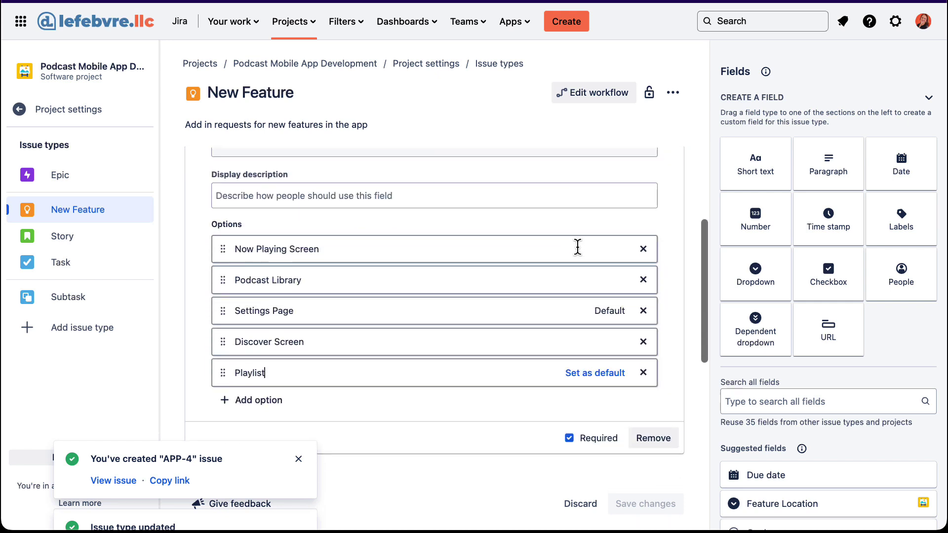
{"action": "left_click", "coordinate": [610, 311]}
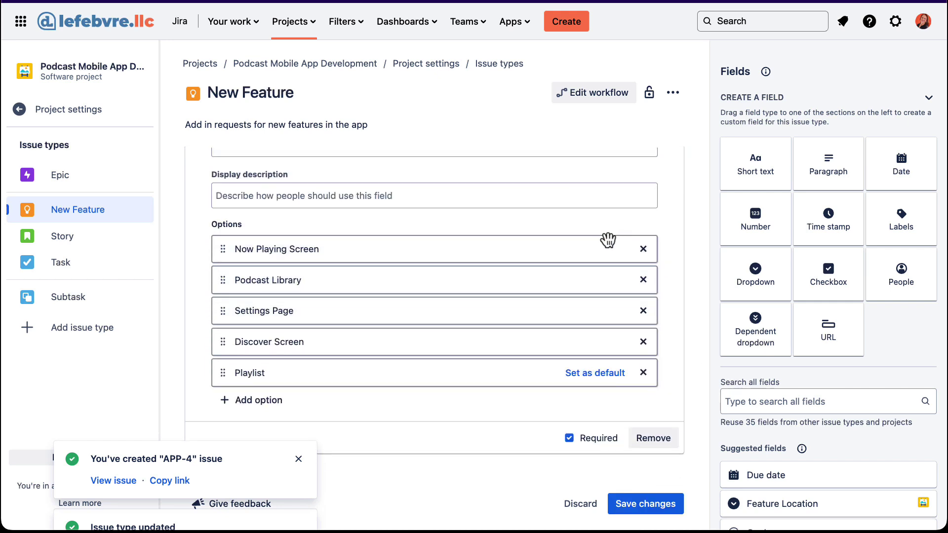
{"action": "left_click", "coordinate": [632, 504]}
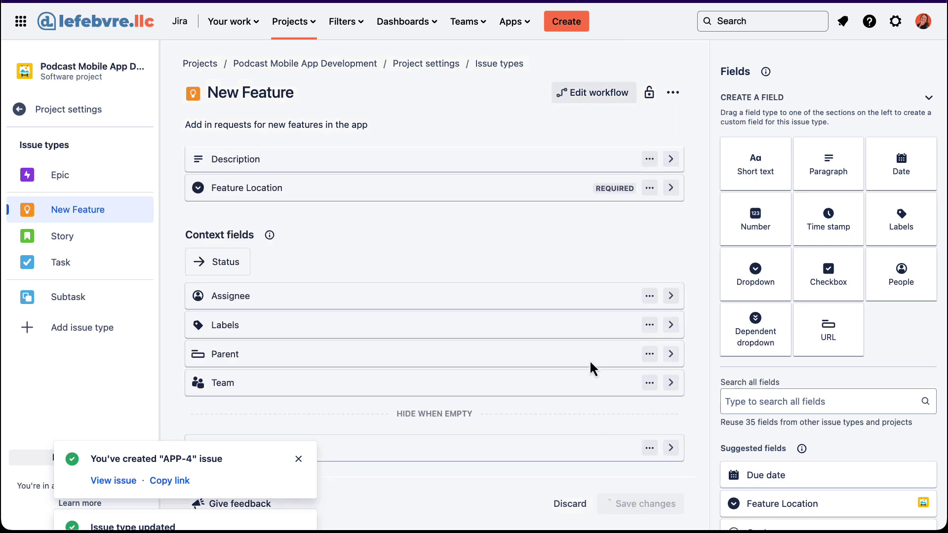
{"action": "left_click", "coordinate": [572, 21]}
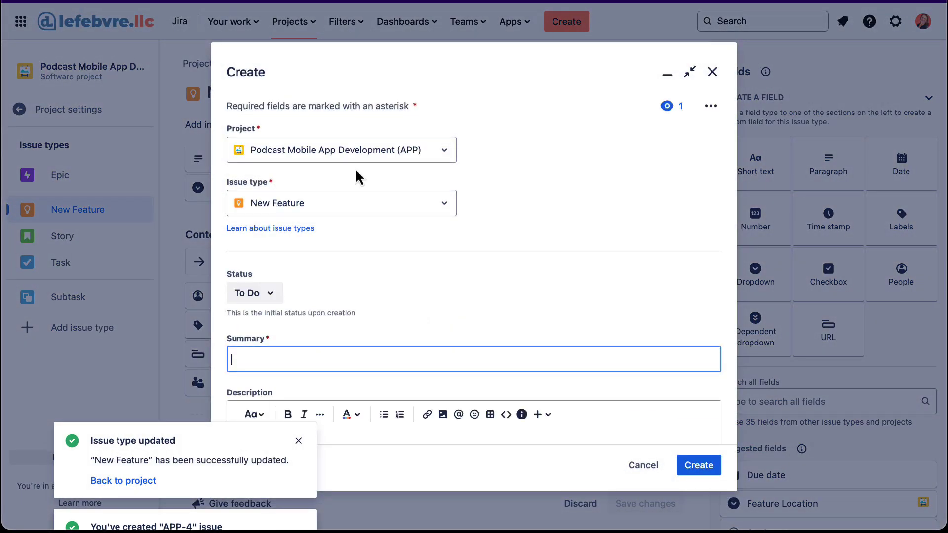
{"action": "scroll", "coordinate": [324, 276], "scroll_direction": "down", "scroll_amount": 3}
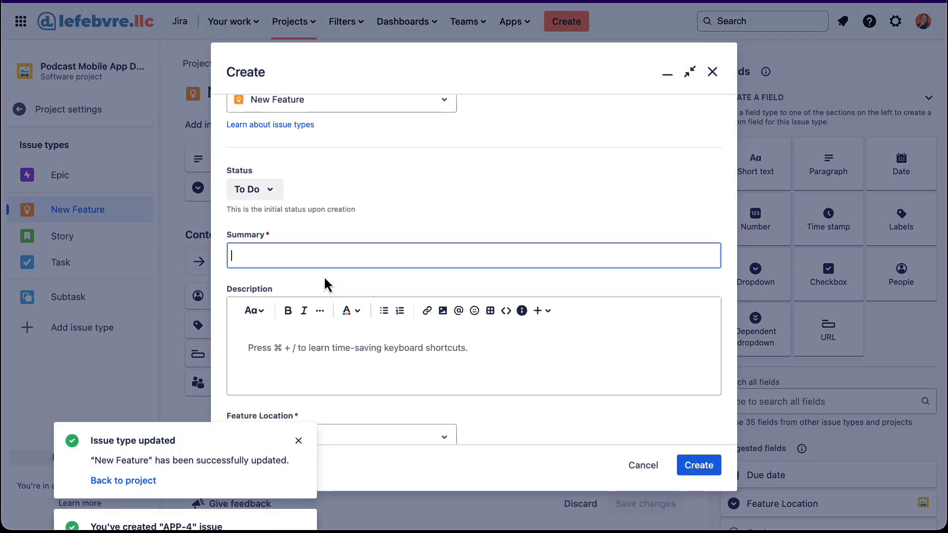
{"action": "type", "text": "Another awesome featur"}
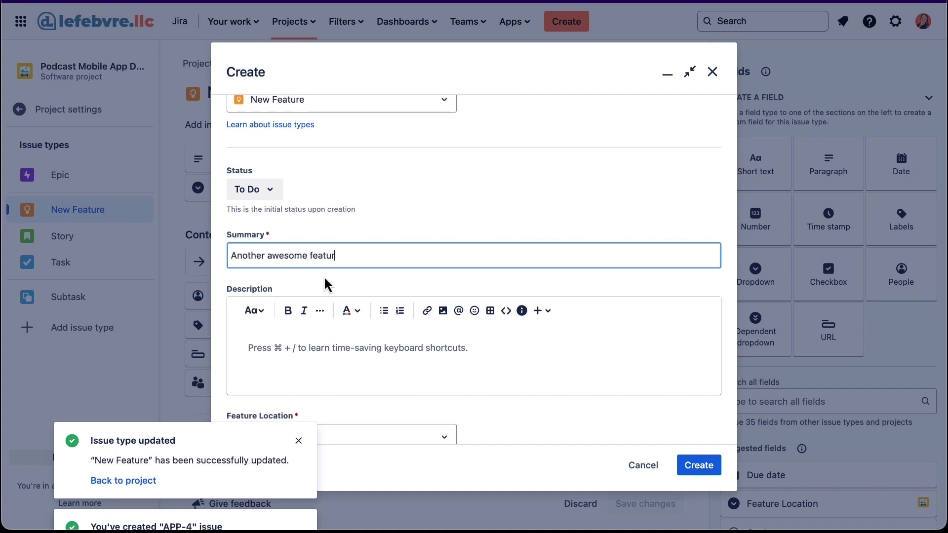
{"action": "scroll", "coordinate": [324, 277], "scroll_direction": "down", "scroll_amount": 5}
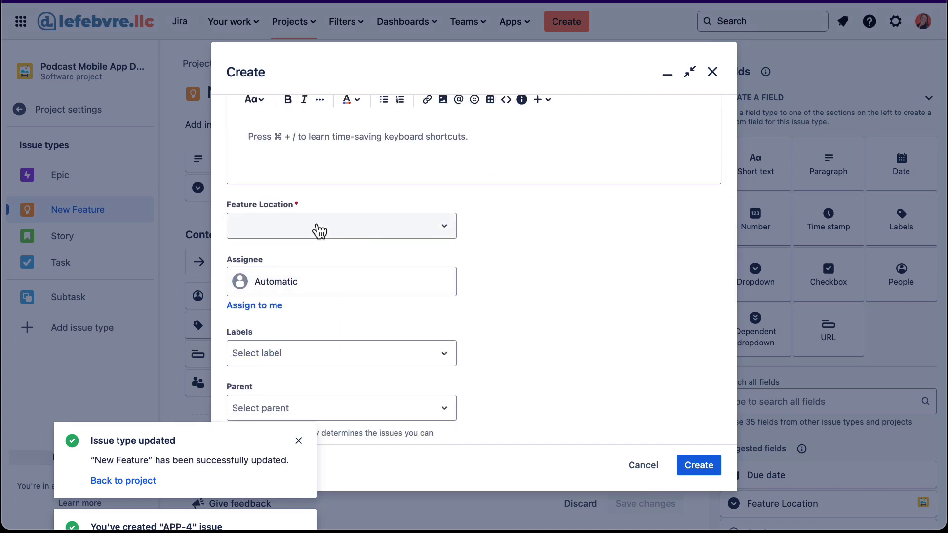
{"action": "left_click", "coordinate": [699, 464]}
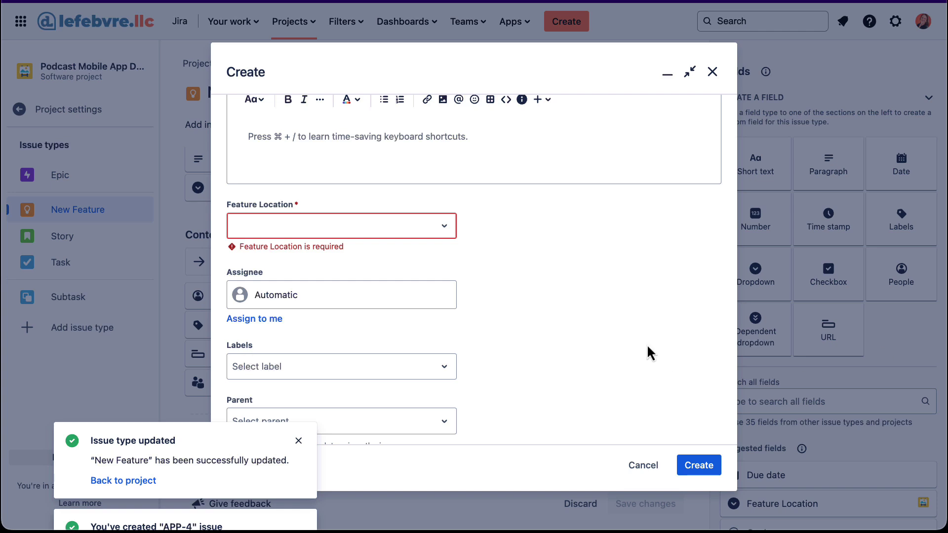
{"action": "left_click", "coordinate": [711, 71]}
{"action": "left_click", "coordinate": [568, 133]}
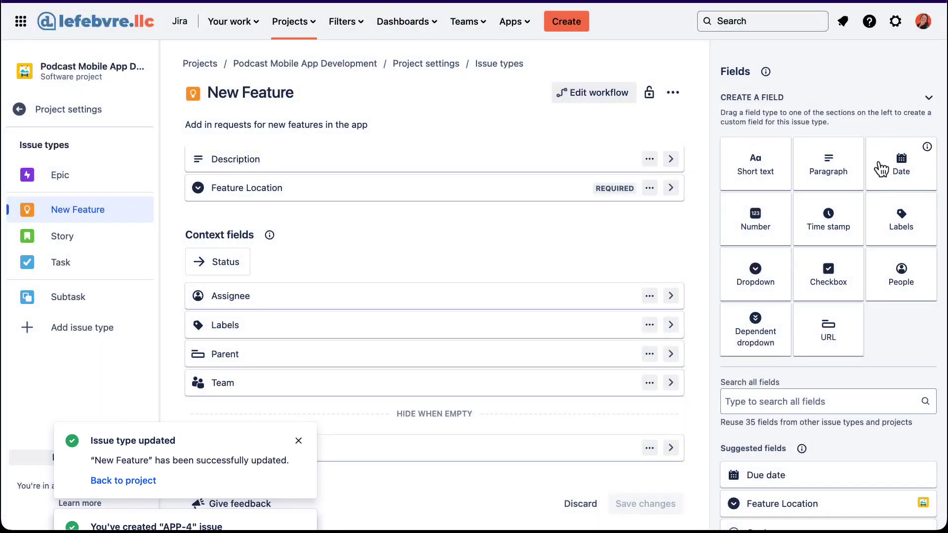